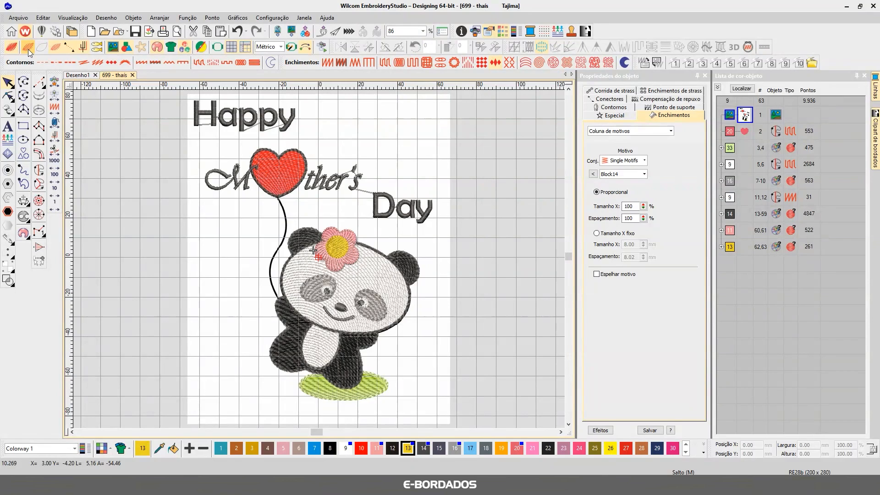
- Toggle the stitch display to compare the embroidery with its source artwork, and hide the background image
click(29, 49)
click(28, 50)
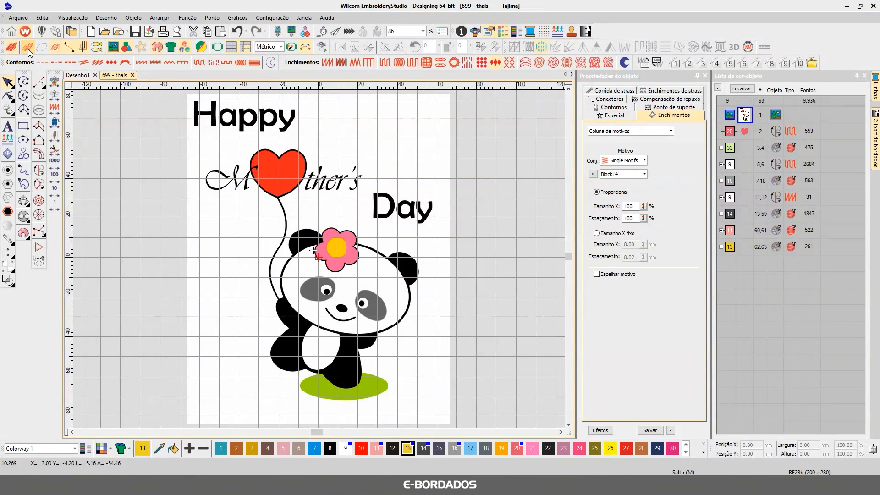
click(28, 49)
click(28, 49)
click(29, 49)
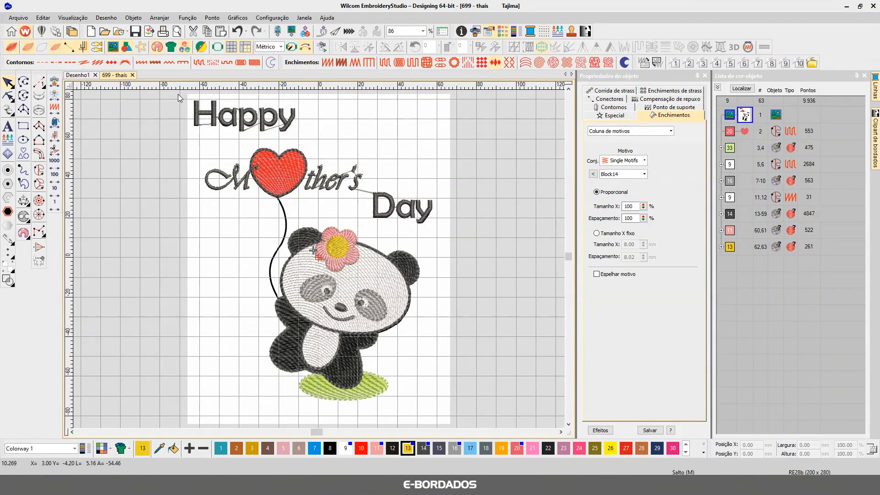
click(111, 46)
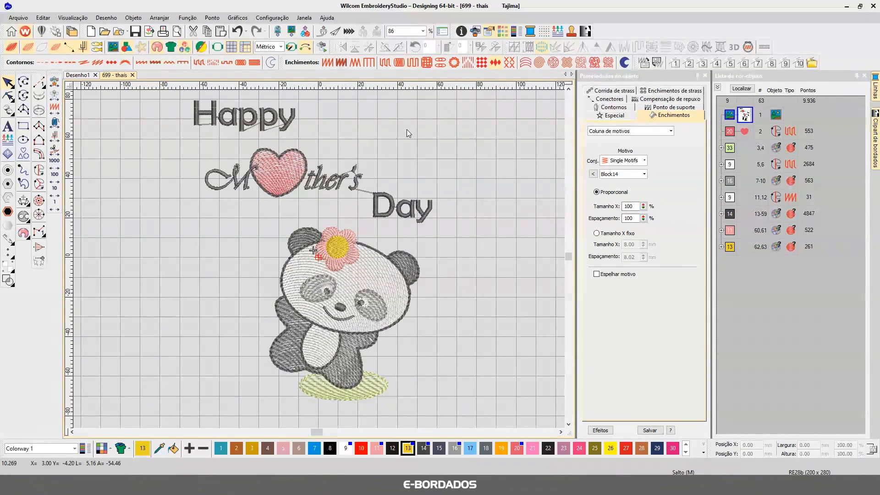
- Play the stitch-out simulation of the whole design at increased speed to review the sewing sequence, and close it
key(ctrl+r)
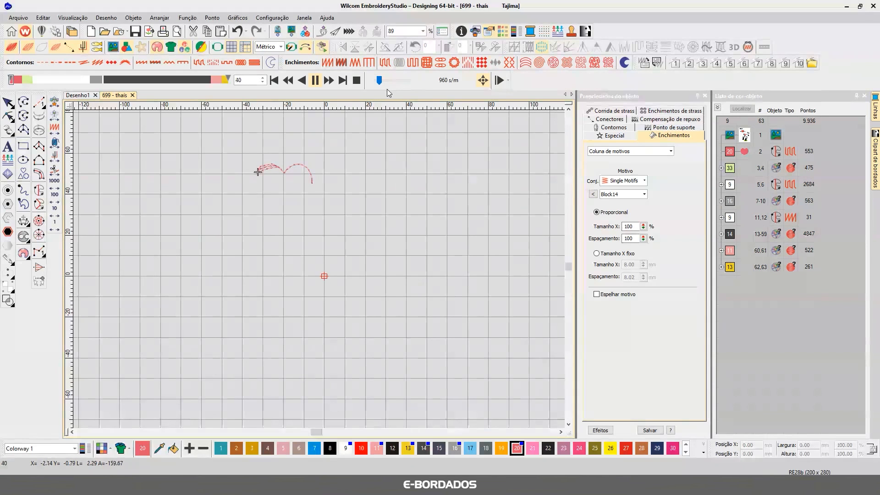
drag(381, 79, 396, 80)
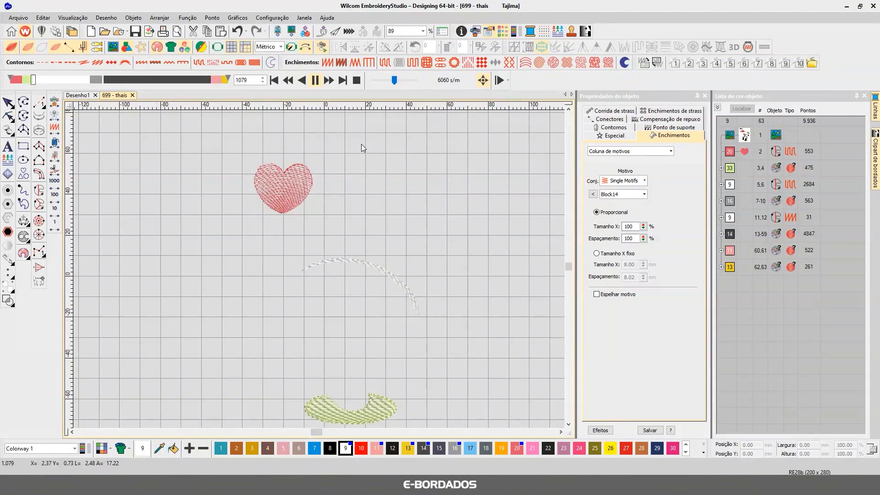
drag(394, 80, 403, 80)
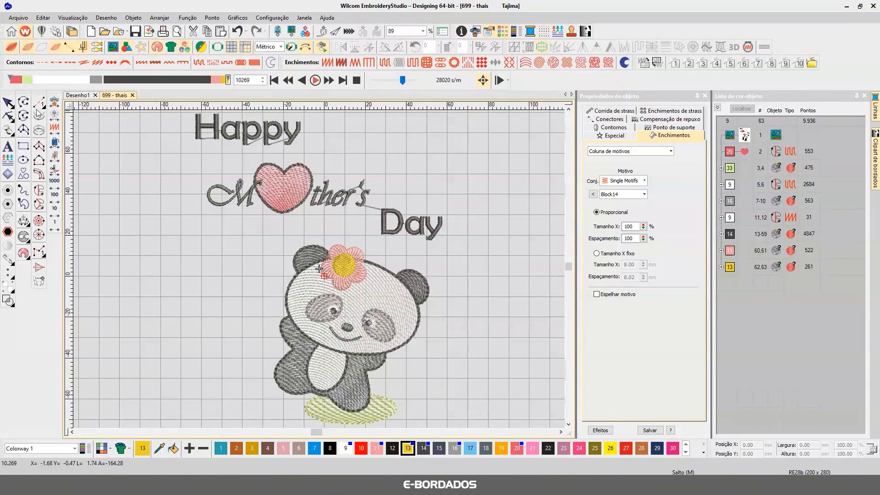
key(Escape)
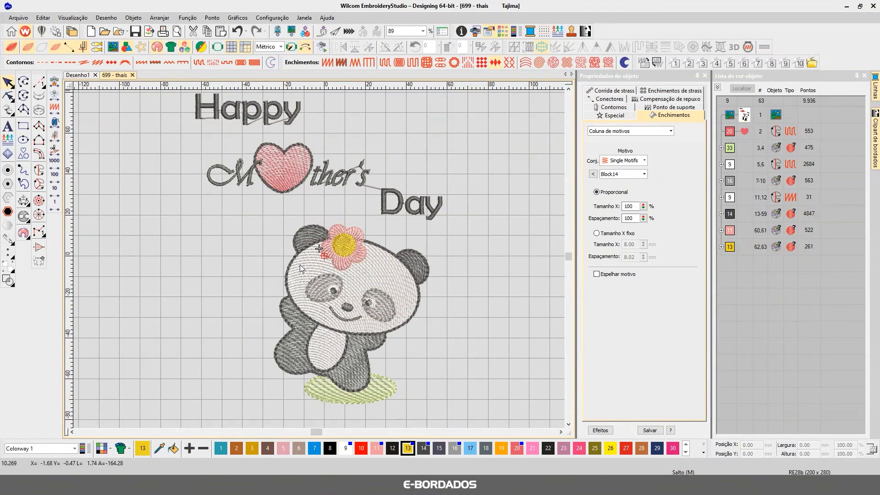
- Isolate the red heart's tatami fill so only its stitch lines are displayed
scroll(300, 265, up, 5)
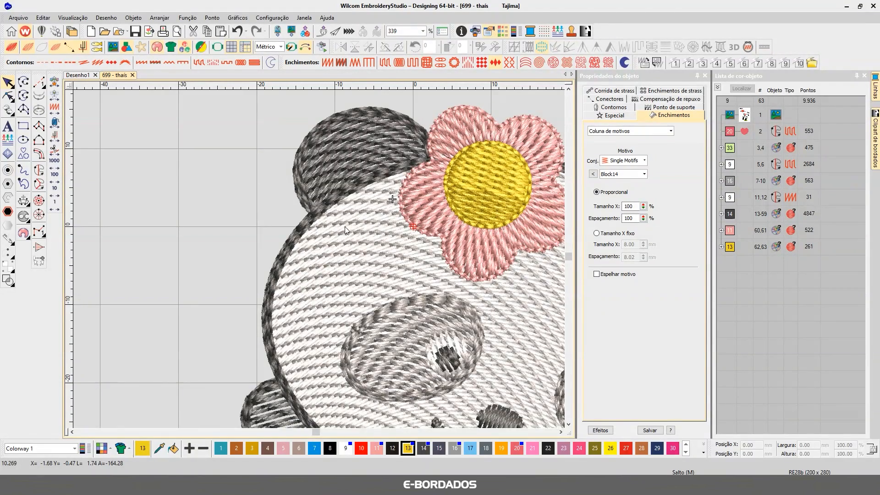
scroll(349, 231, down, 4)
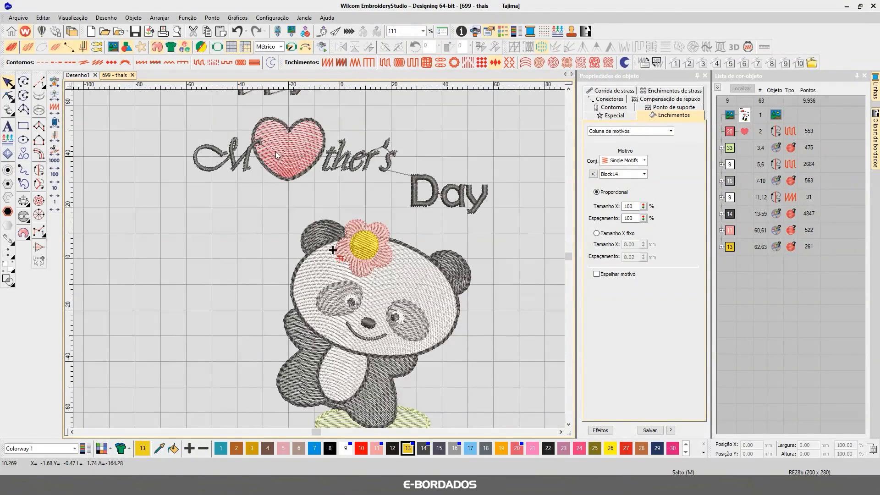
scroll(276, 152, up, 6)
click(327, 238)
key(t)
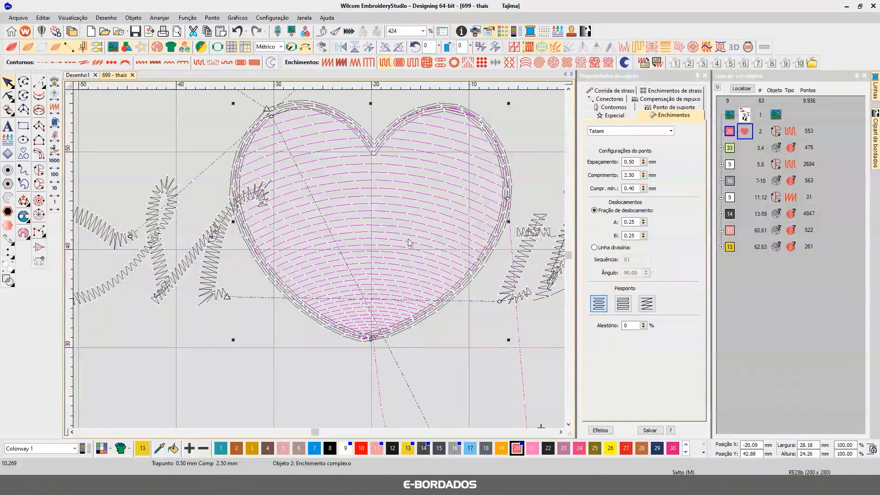
click(751, 90)
key(t)
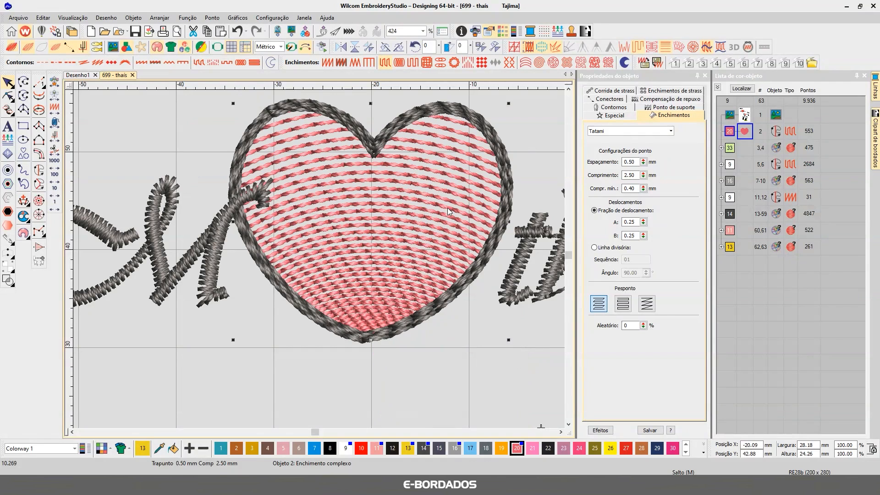
key(t)
click(751, 89)
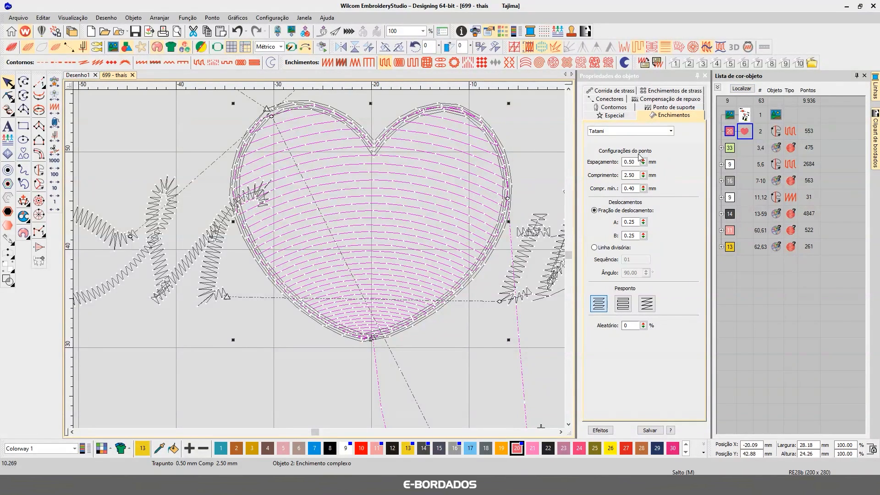
key(alt+shift+h)
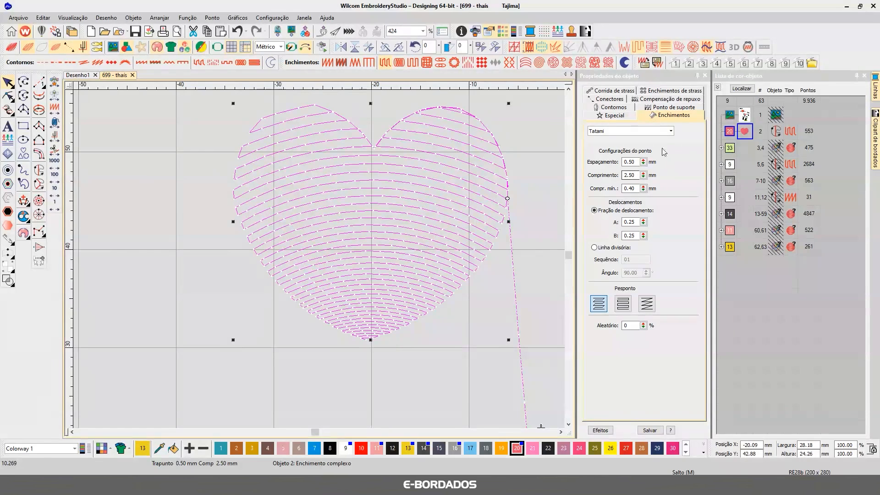
- Try a first underlay of type Tatami duplo on the heart fill and preview it as realistic stitches
click(672, 108)
click(616, 134)
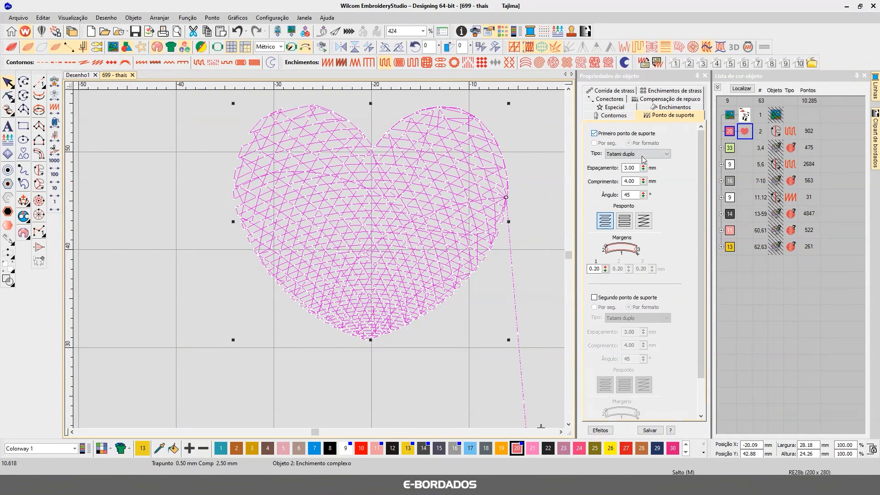
key(t)
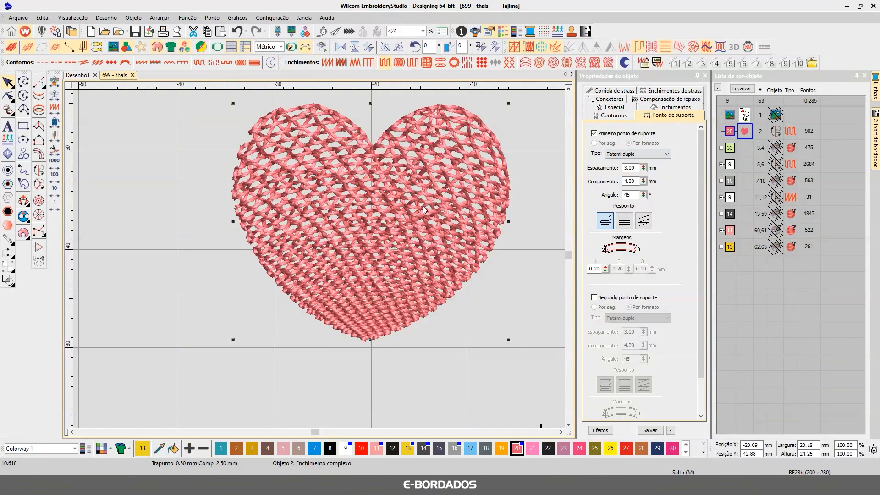
key(ctrl+z)
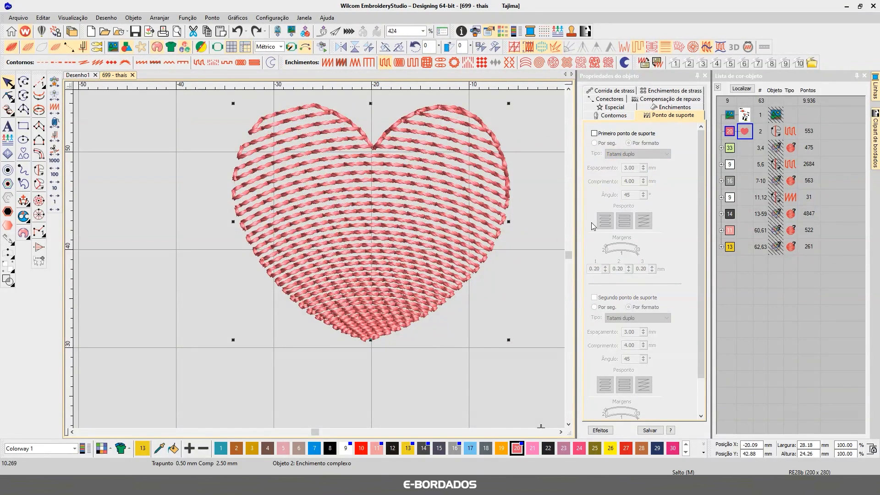
- Enable the heart fill's first underlay as Ponto corrido para borda with a margin of 0.70 mm
click(614, 134)
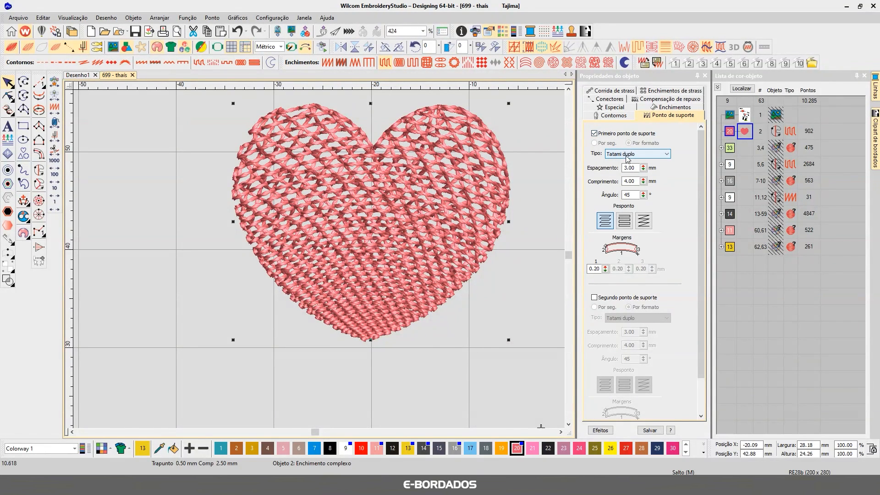
click(628, 156)
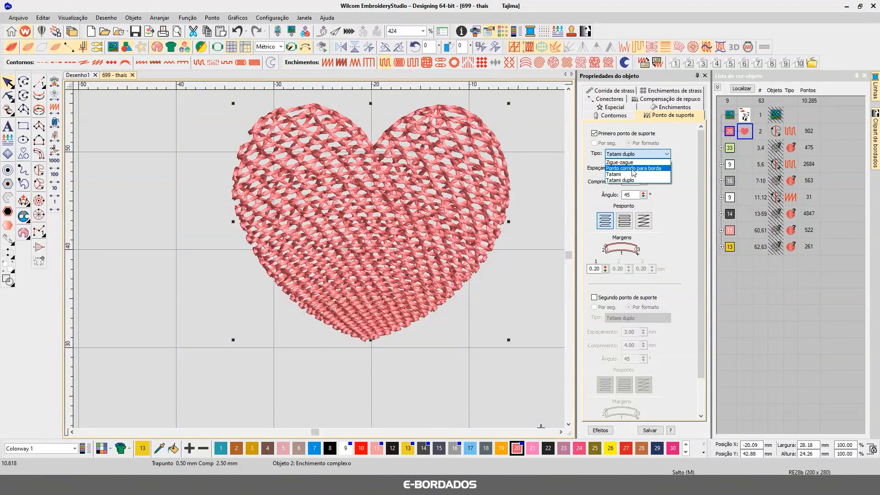
click(633, 169)
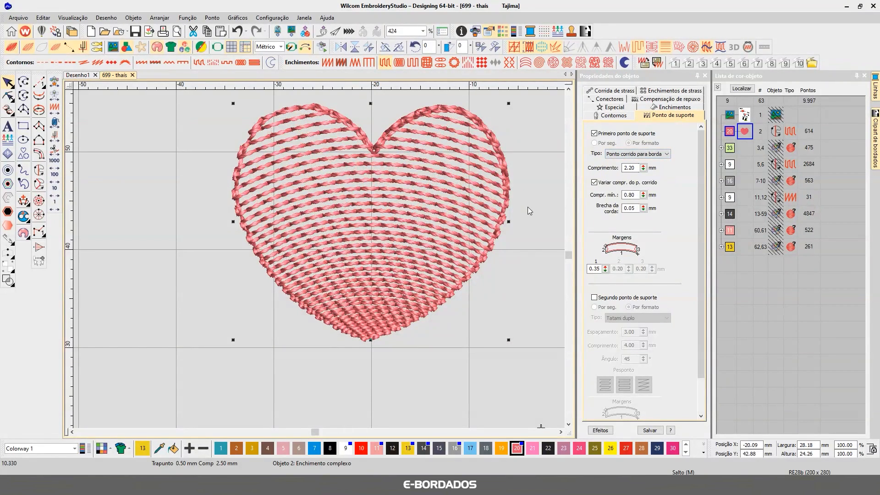
click(596, 269)
drag(594, 269, 620, 272)
text(70)
key(Return)
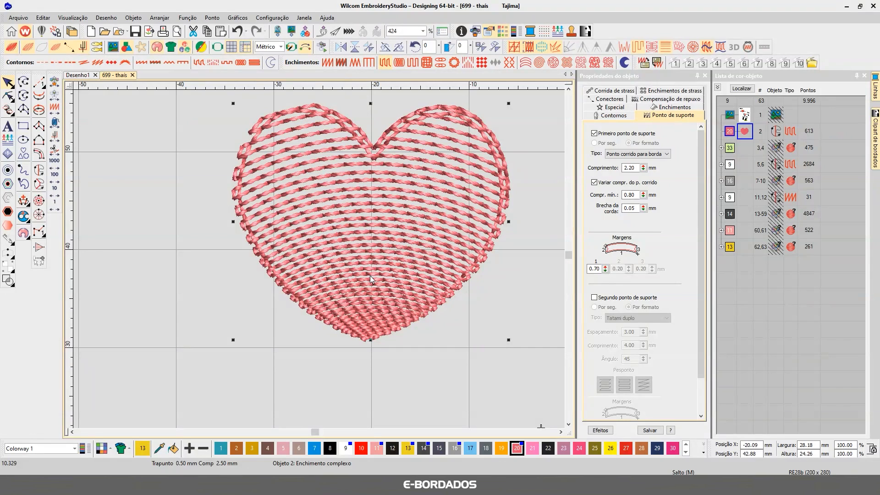
- Enable the heart fill's second underlay as Ponto corrido para borda with a margin of 0.50 mm
click(607, 298)
click(628, 319)
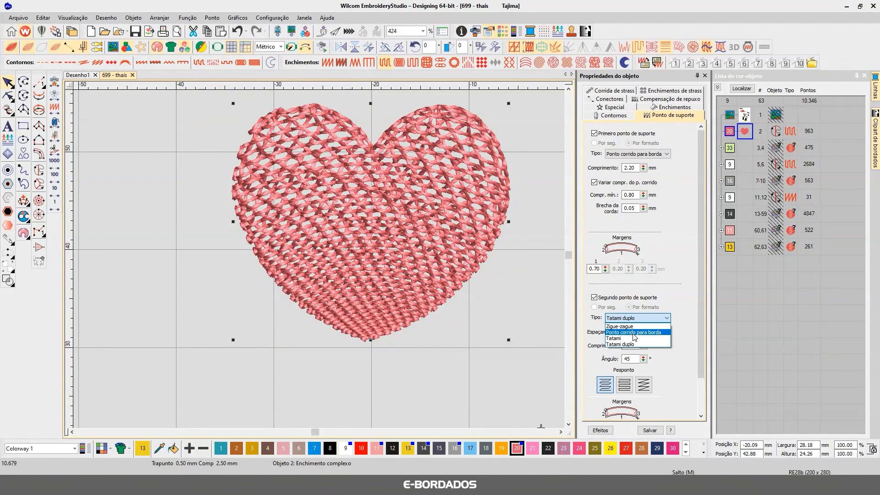
click(634, 332)
scroll(623, 349, down, 3)
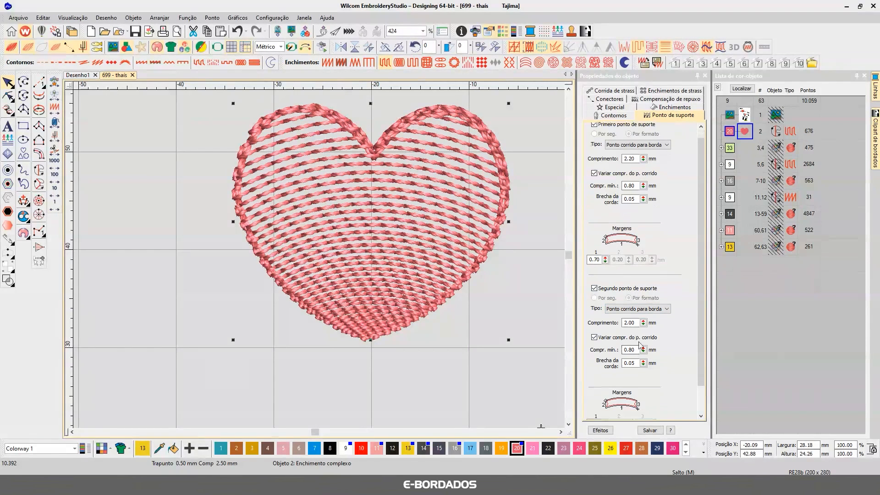
double_click(596, 401)
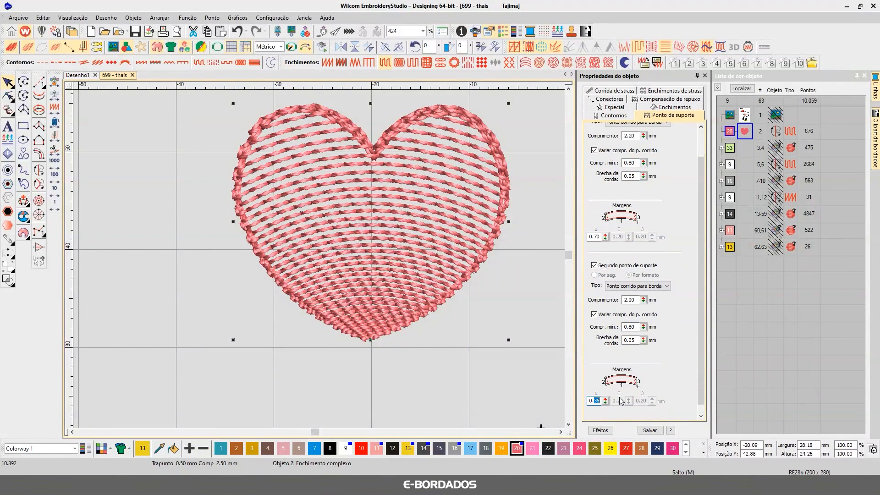
key(Return)
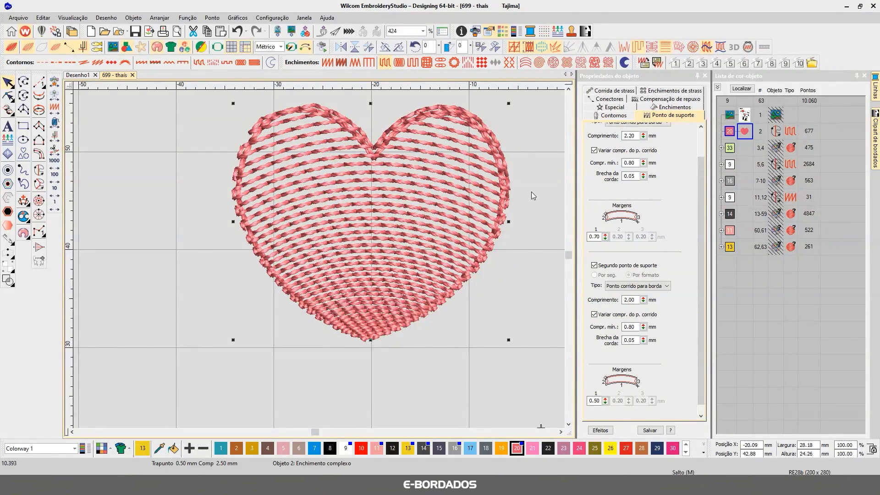
- Deselect the heart, show all hidden objects again and examine the heart's border where the letter M overlaps it
click(535, 171)
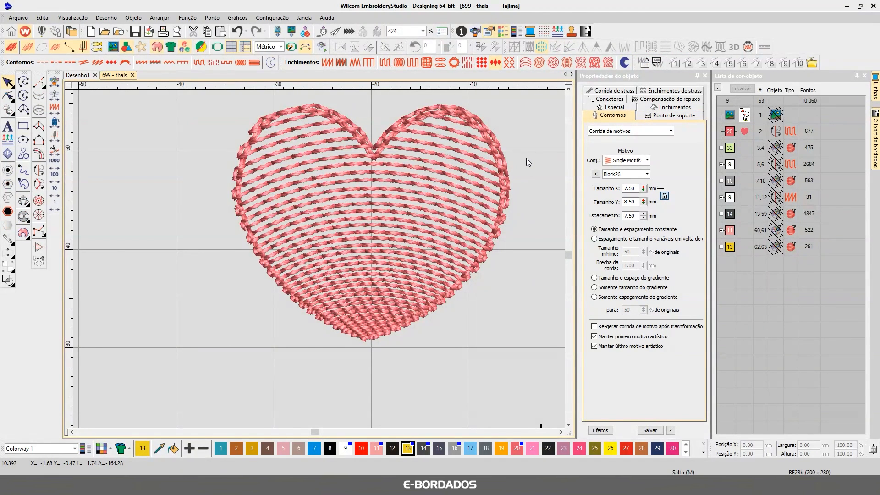
key(shift+s)
scroll(526, 166, down, 3)
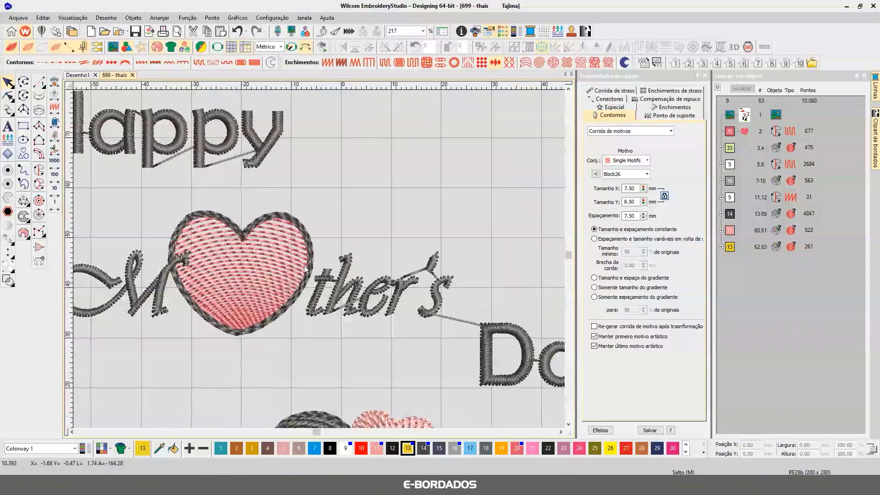
scroll(307, 268, down, 3)
scroll(319, 259, up, 5)
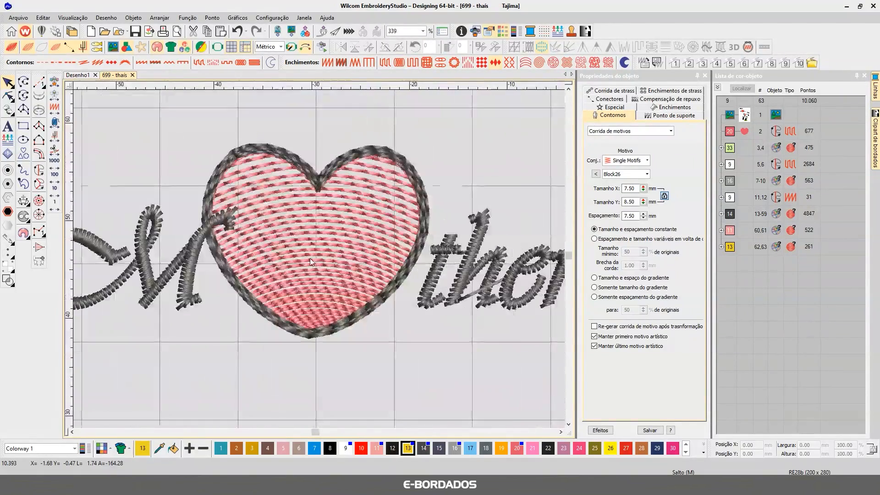
scroll(310, 260, up, 2)
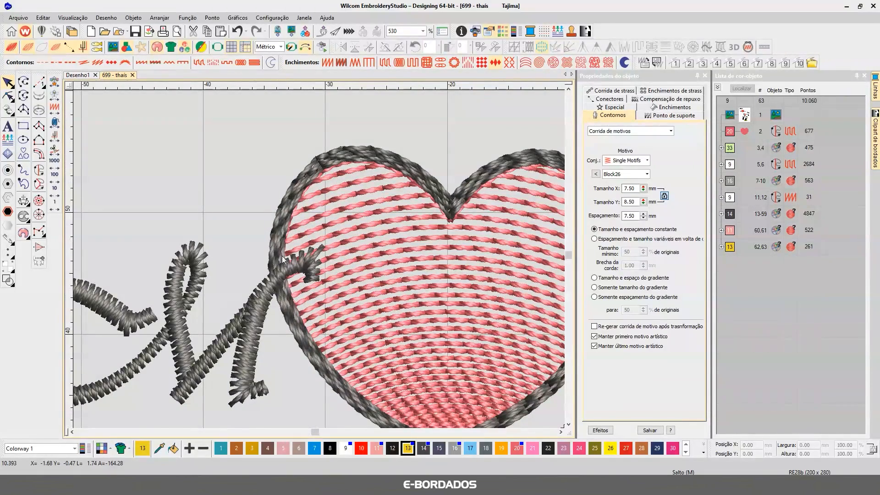
- Ungroup the "Happy" lettering into individual column objects and clear the selection
scroll(319, 259, down, 4)
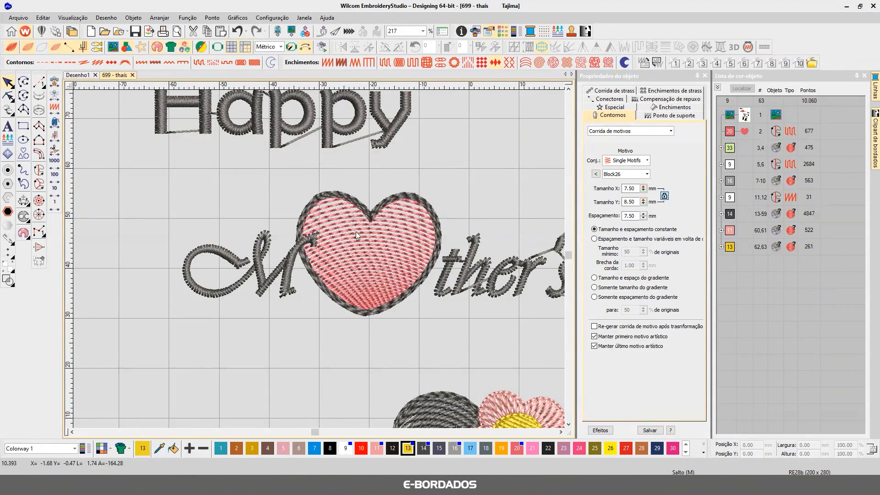
scroll(367, 132, down, 1)
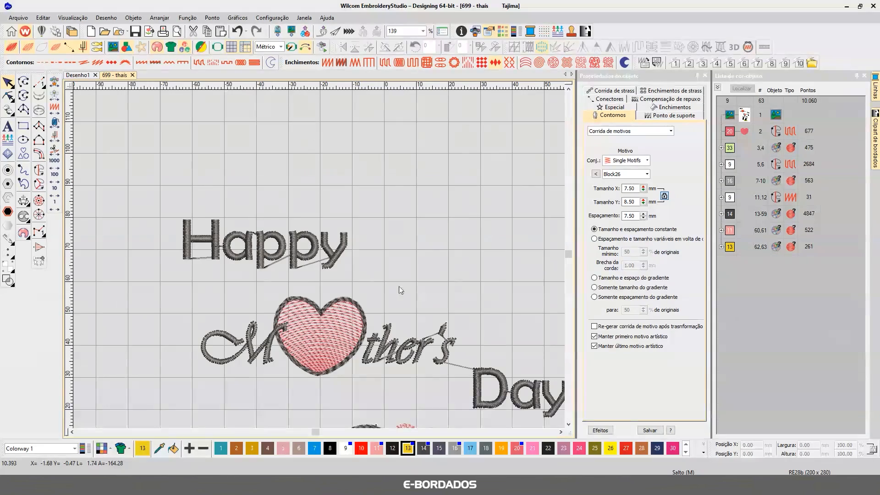
scroll(280, 264, down, 1)
scroll(277, 254, down, 1)
scroll(319, 259, up, 4)
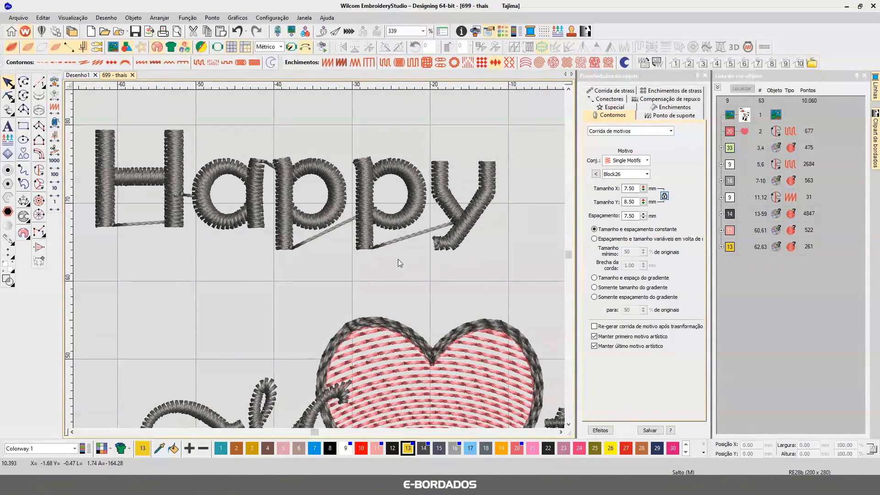
click(320, 242)
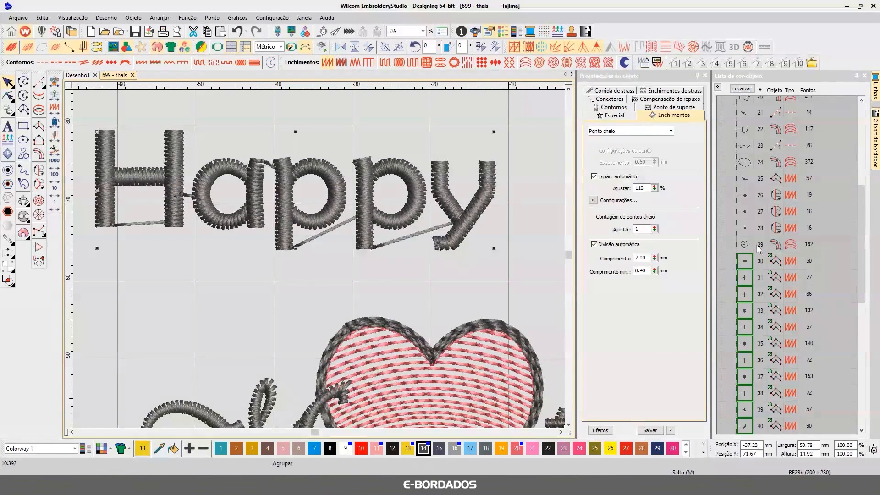
right_click(746, 263)
click(774, 343)
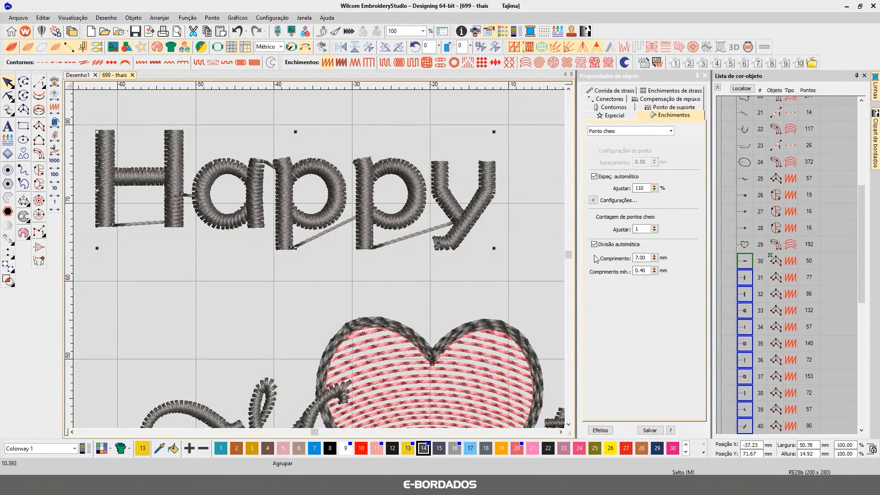
click(371, 218)
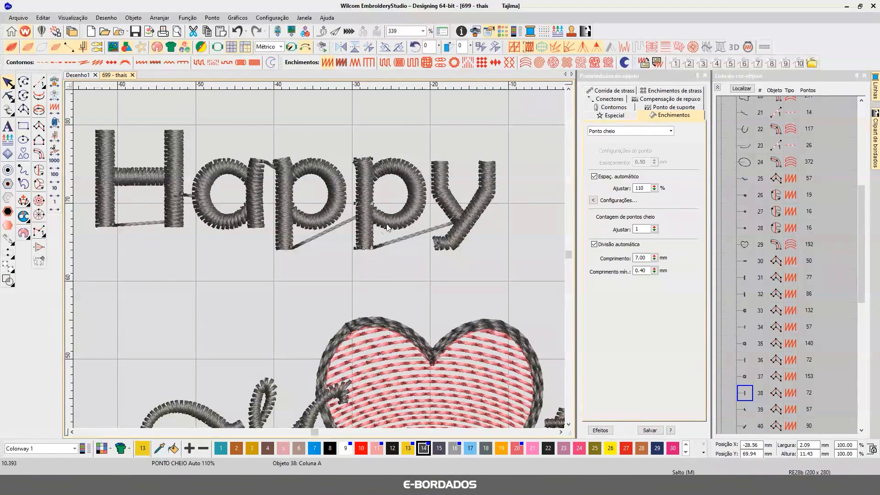
click(361, 139)
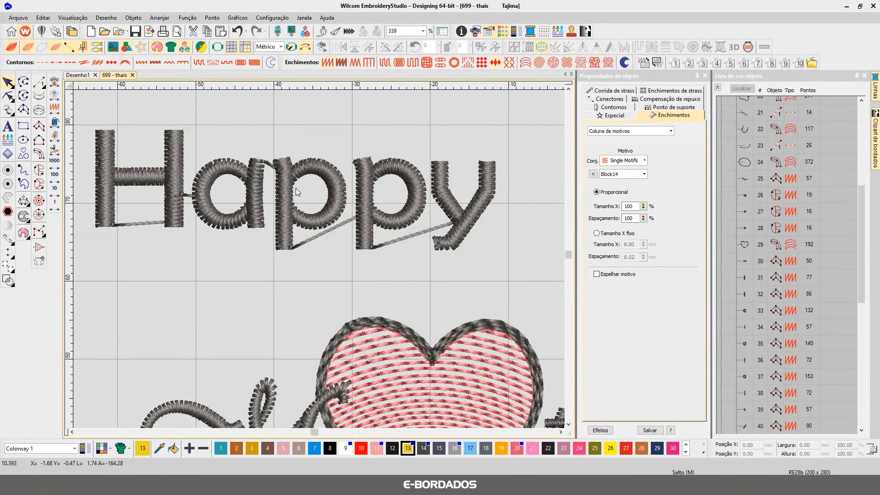
- Examine the column objects that make up the first p and the H in "Happy", including the connecting threads between them
scroll(296, 188, up, 5)
click(304, 227)
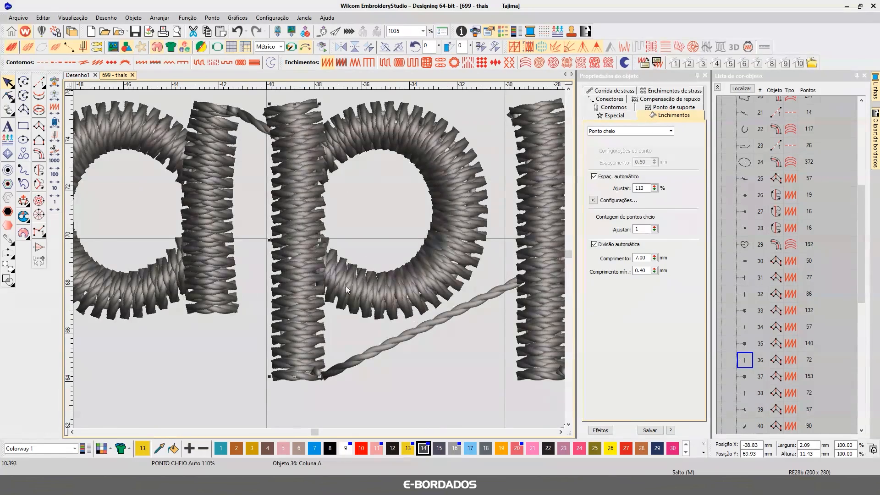
scroll(319, 259, down, 2)
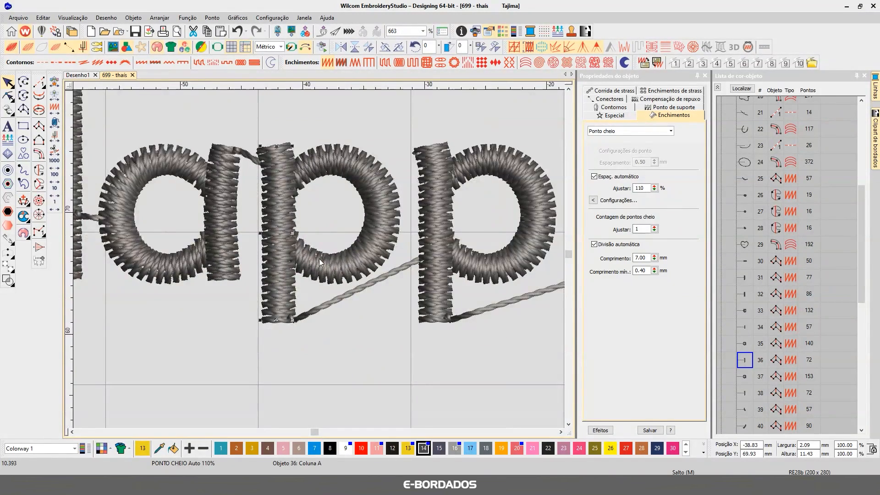
scroll(319, 258, down, 5)
scroll(319, 260, up, 5)
scroll(320, 260, down, 2)
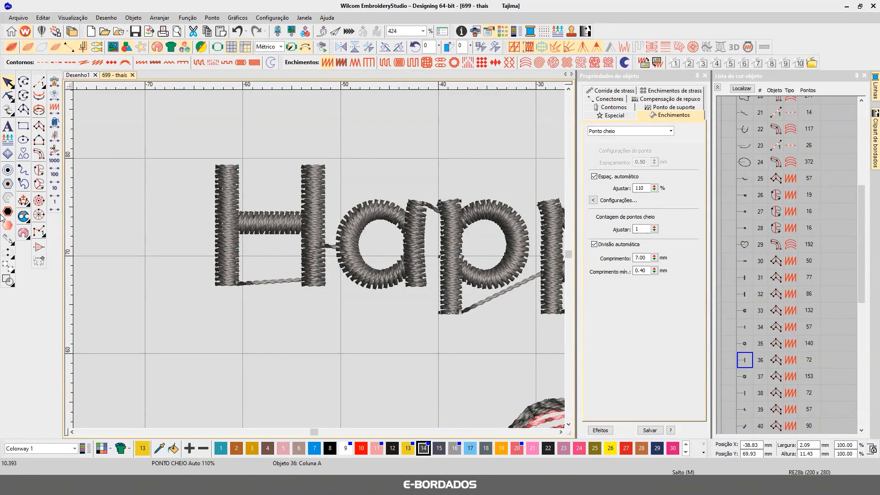
click(270, 230)
click(230, 265)
click(275, 217)
click(227, 188)
click(302, 202)
- Move the H's left stem ahead of its crossbar in the stitching sequence
click(561, 432)
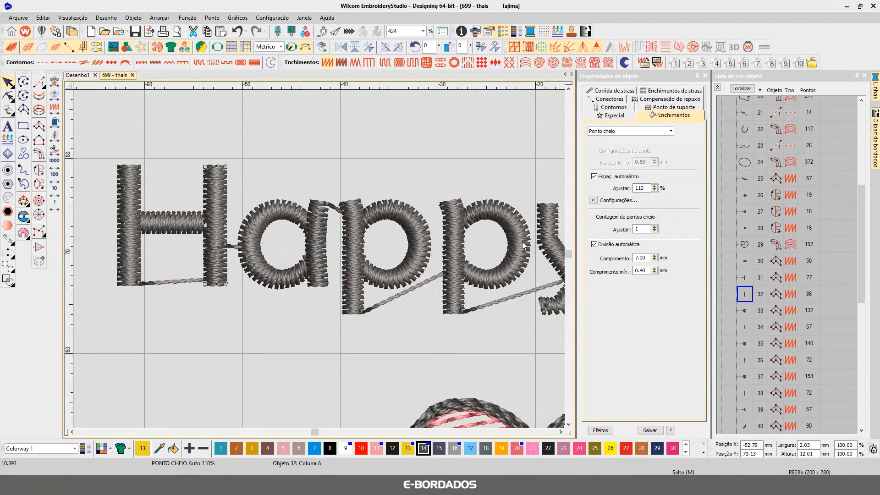
click(745, 279)
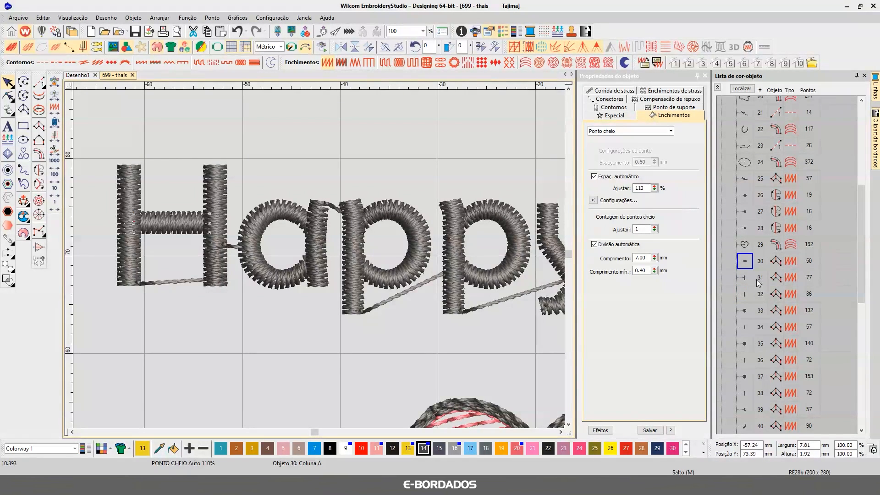
drag(745, 260, 745, 262)
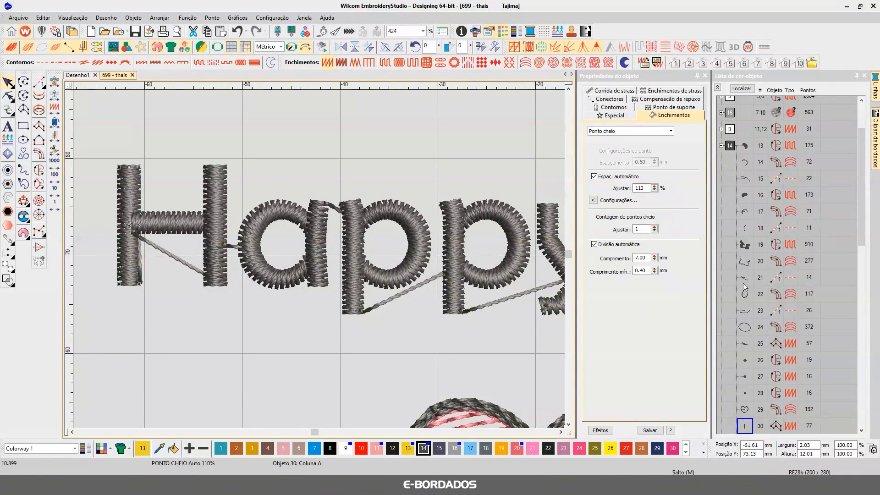
- Move the crossbar's exit point to the H's right stem, adjust that stem's entry point, and check the result in the plain stitch view
scroll(745, 284, down, 5)
click(745, 222)
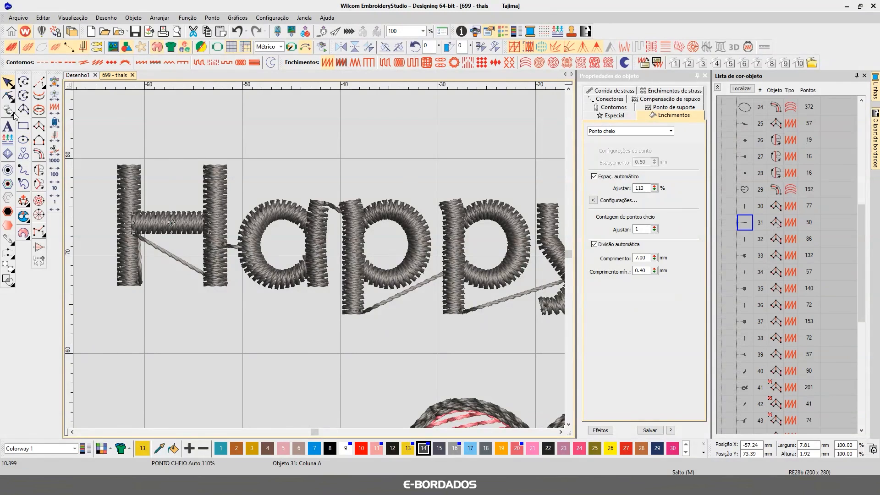
click(8, 96)
drag(133, 232, 223, 224)
click(216, 280)
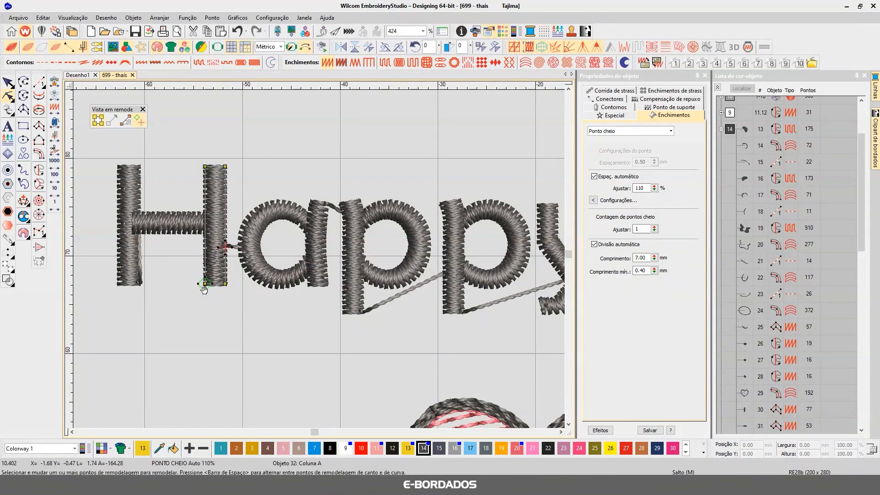
click(7, 83)
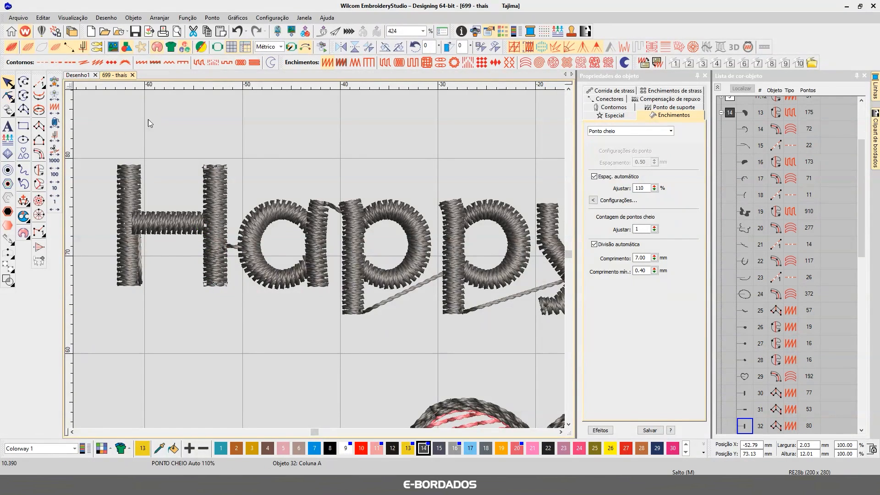
key(t)
click(259, 312)
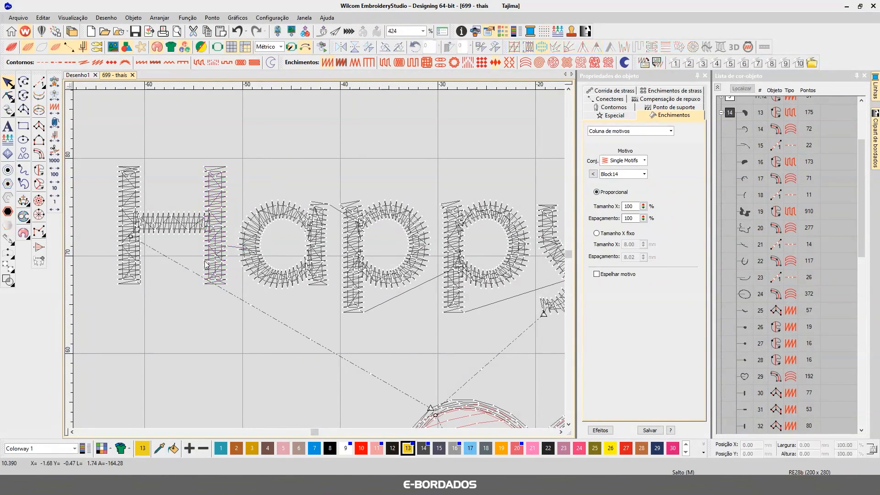
key(t)
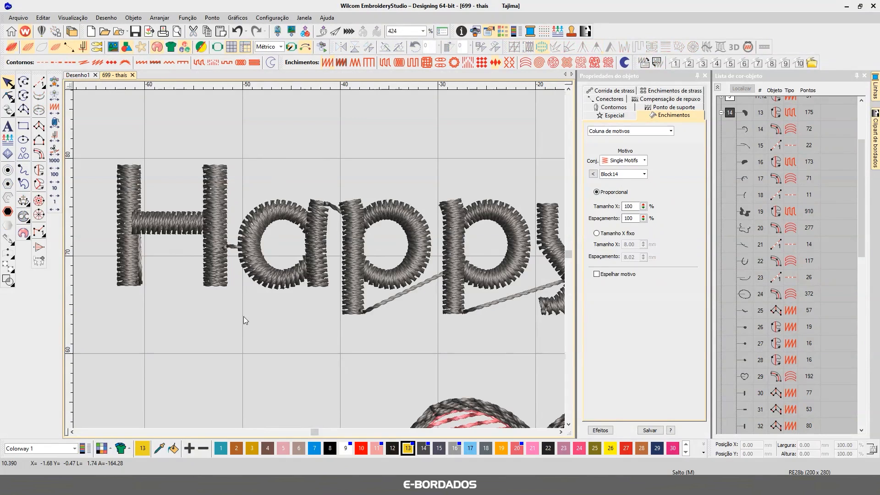
- Move the H's left stem entry point to its upper left corner and its exit point to the start of the crossbar
click(132, 243)
key(h)
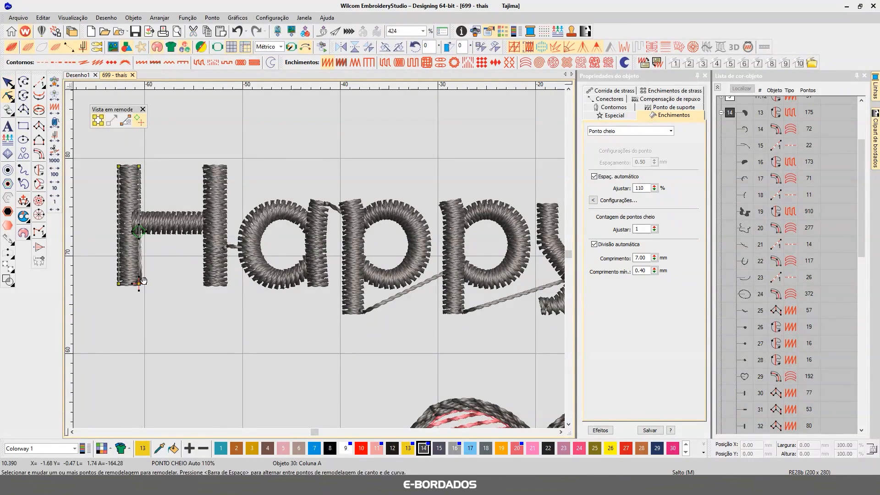
drag(139, 284, 119, 167)
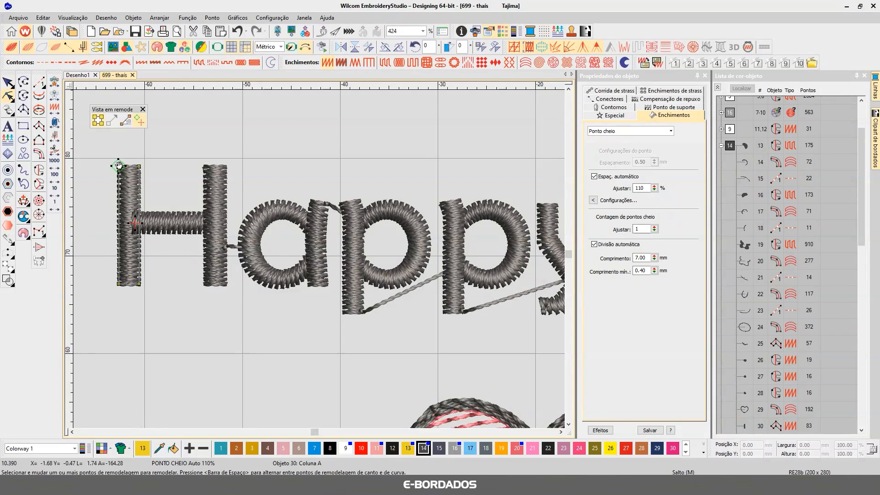
click(8, 82)
click(176, 170)
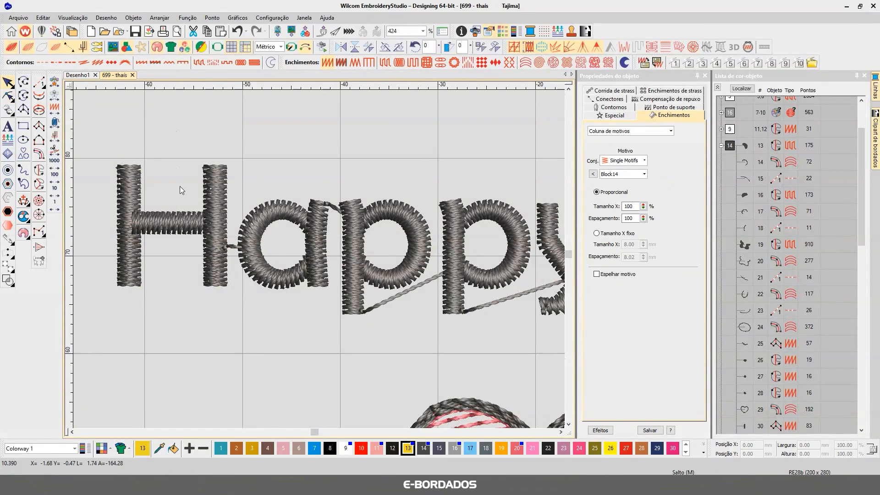
- Travel back through the design's stitches to the point where the H starts sewing
click(55, 168)
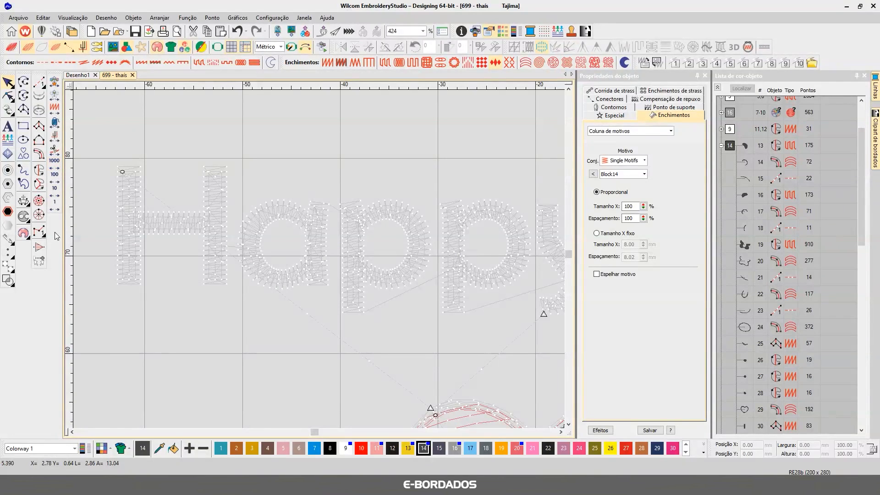
right_click(52, 182)
right_click(52, 182)
click(52, 182)
click(52, 182)
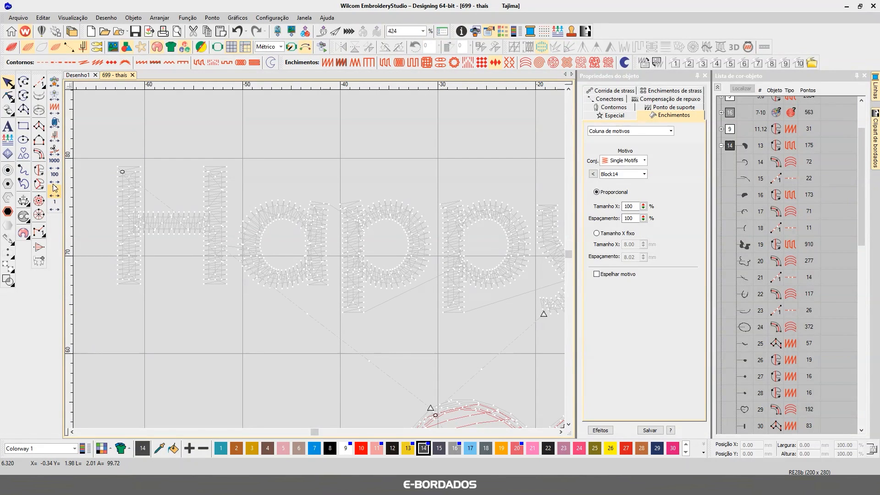
click(53, 181)
right_click(54, 184)
right_click(54, 183)
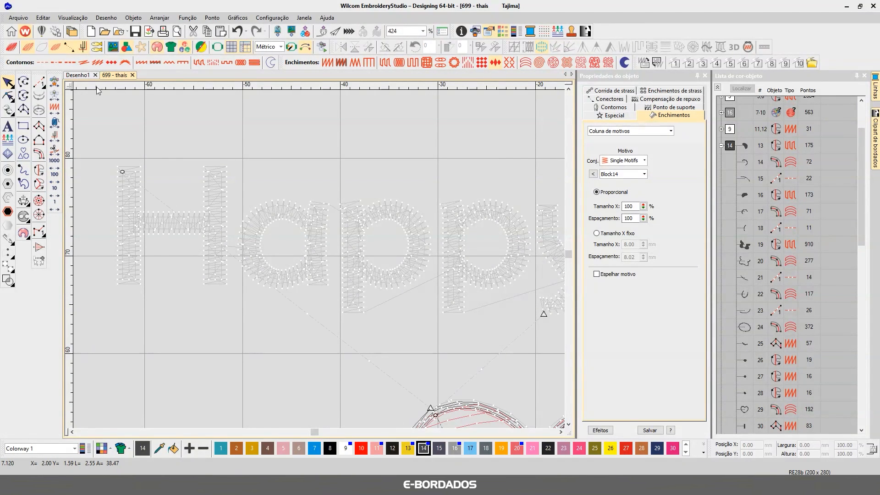
- Travel forward 10 stitches at a time to review how the H sews out and connects to the letter a
right_click(52, 192)
right_click(53, 192)
right_click(52, 192)
right_click(52, 192)
right_click(53, 192)
right_click(53, 192)
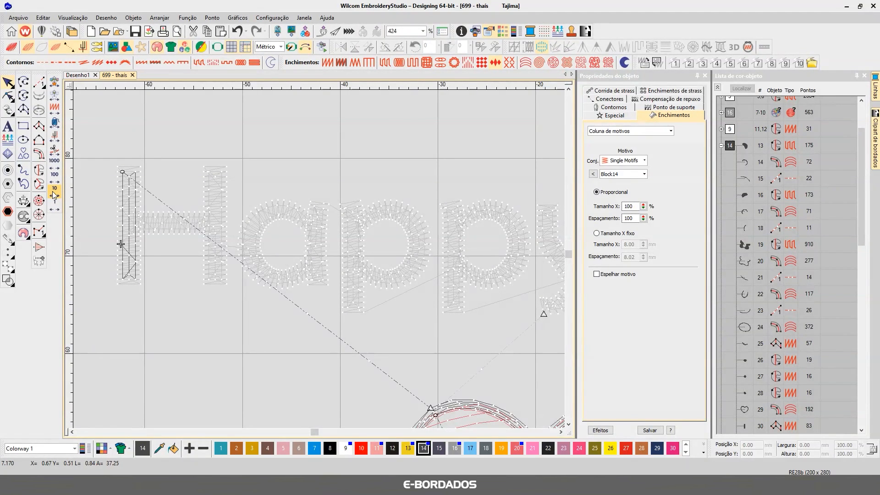
right_click(53, 192)
right_click(52, 192)
right_click(52, 192)
right_click(53, 192)
right_click(53, 192)
right_click(52, 192)
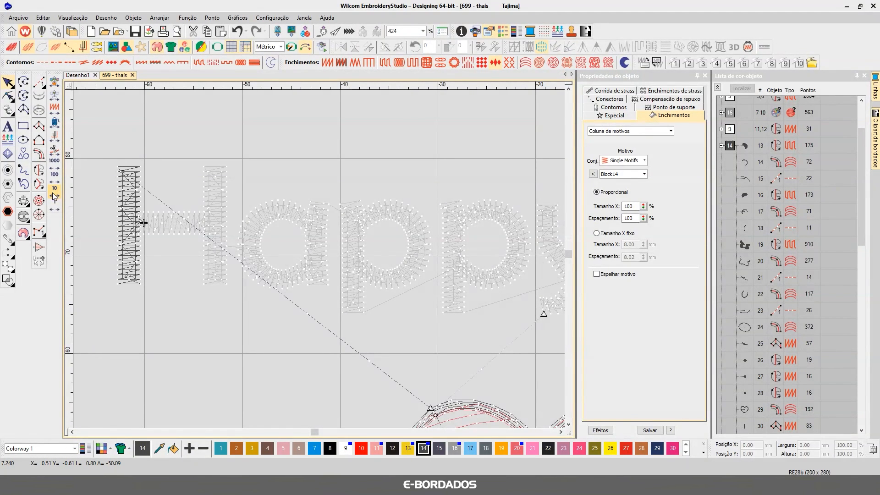
right_click(54, 193)
right_click(55, 193)
right_click(54, 193)
right_click(54, 192)
right_click(54, 192)
right_click(54, 193)
right_click(54, 193)
right_click(54, 193)
right_click(54, 194)
right_click(54, 194)
right_click(54, 194)
right_click(54, 194)
right_click(55, 193)
right_click(55, 194)
right_click(55, 194)
- Return the stitch travel to the end of the design and restore the realistic stitch view
key(t)
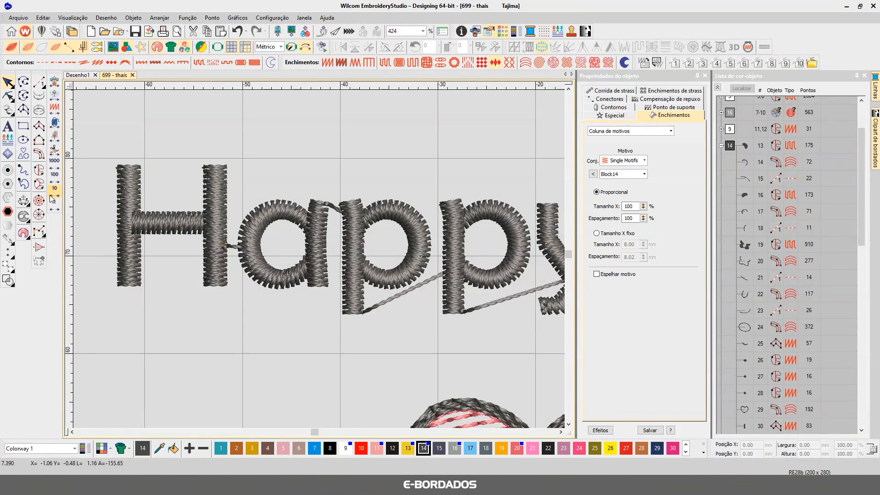
key(t)
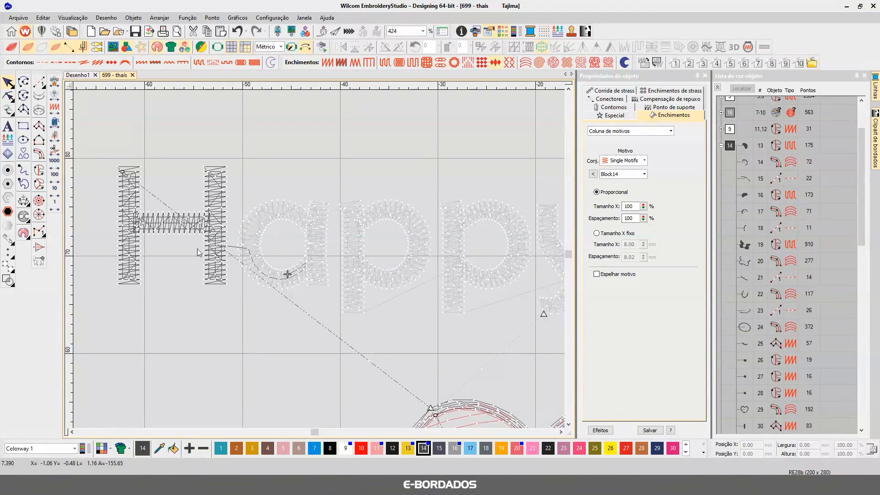
click(54, 127)
right_click(53, 126)
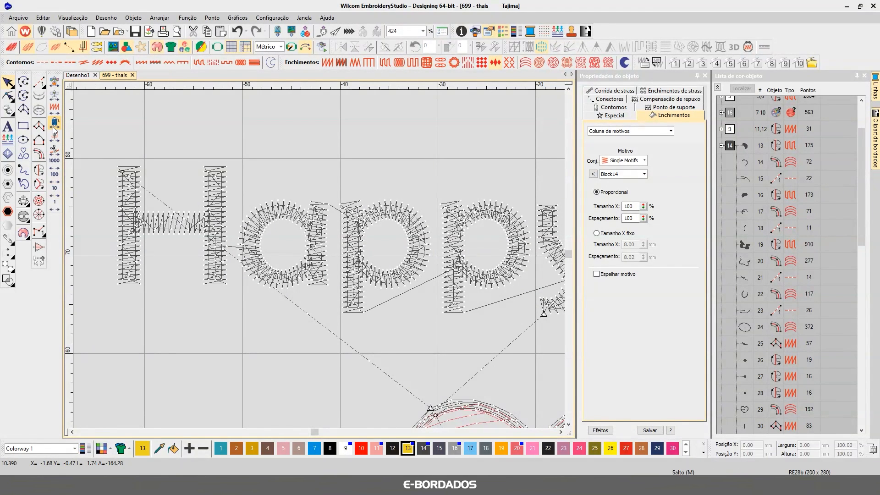
key(t)
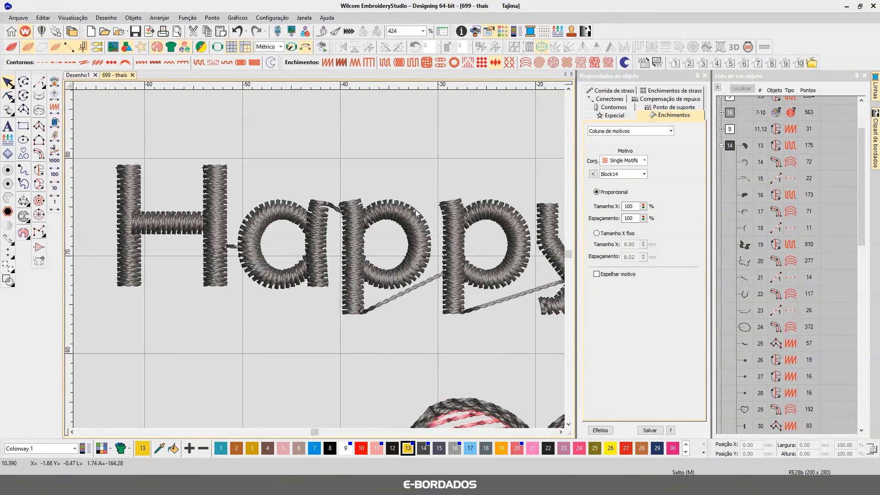
- Move the first p's stem ahead of its bowl in the stitching sequence
click(561, 432)
click(255, 253)
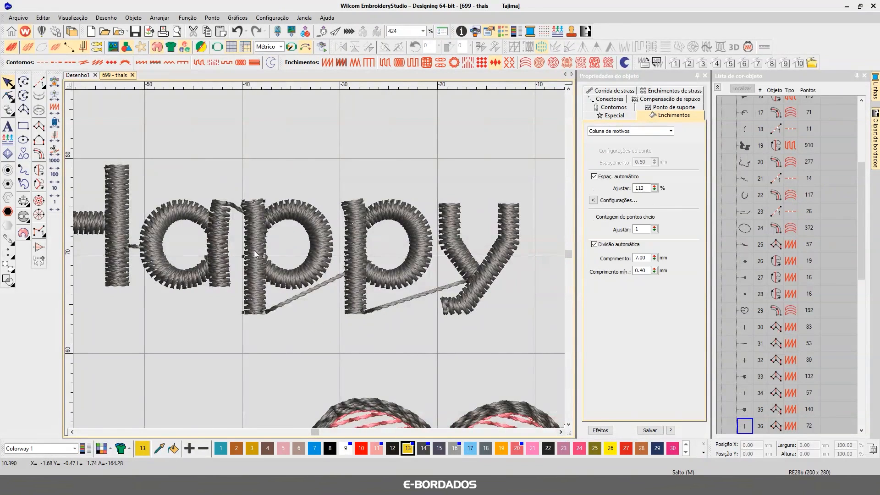
click(744, 410)
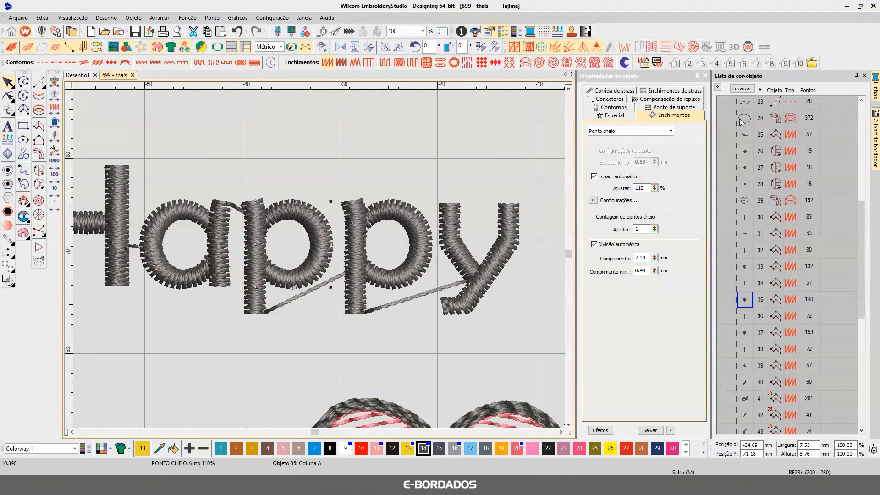
drag(747, 319, 745, 300)
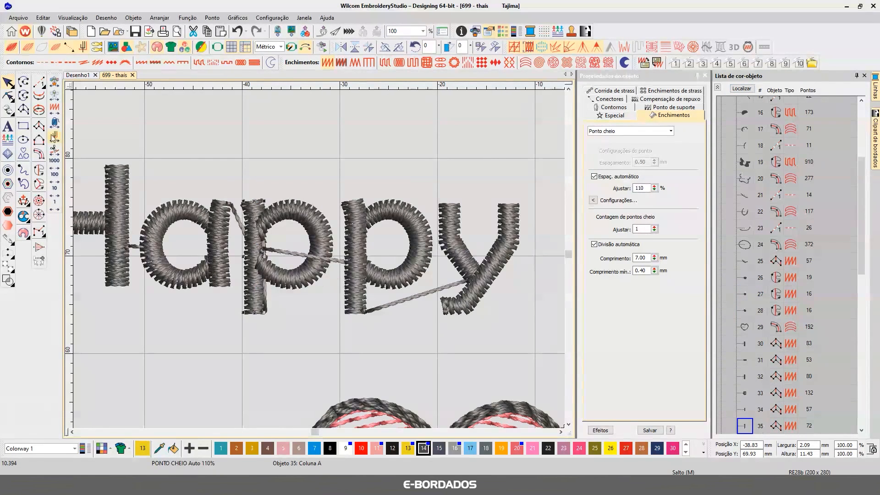
- Set the first p's stem to start beside the letter a, and its bowl to start at the stem and end facing the second p
click(9, 96)
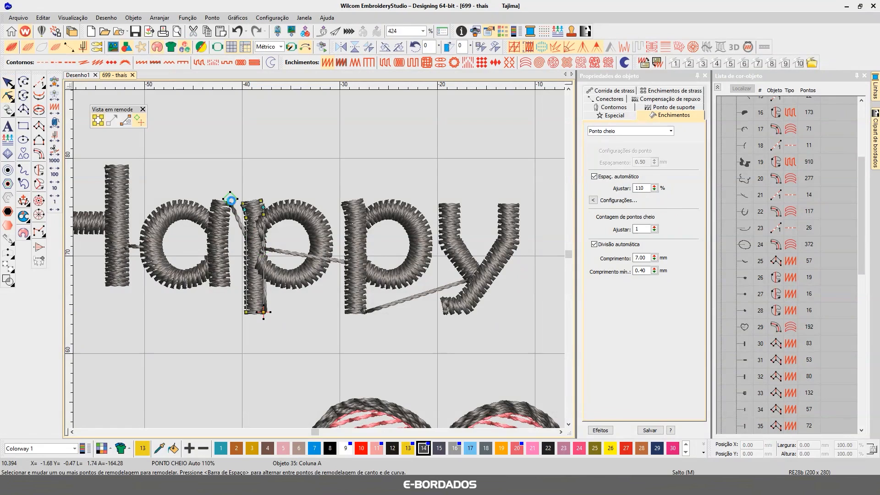
click(289, 278)
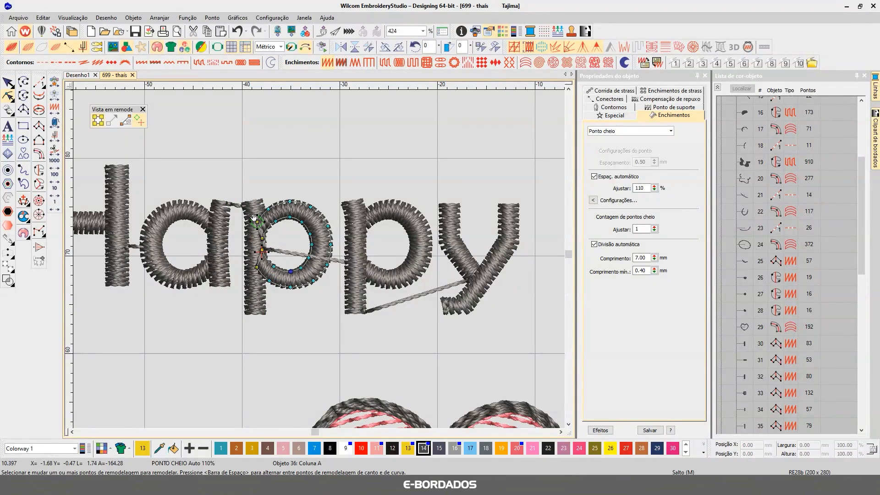
mouse_move(257, 222)
mouse_down()
mouse_move(270, 255)
mouse_move(343, 258)
mouse_up()
drag(262, 252, 270, 275)
mouse_move(282, 253)
mouse_down()
mouse_move(262, 250)
mouse_move(337, 255)
mouse_up()
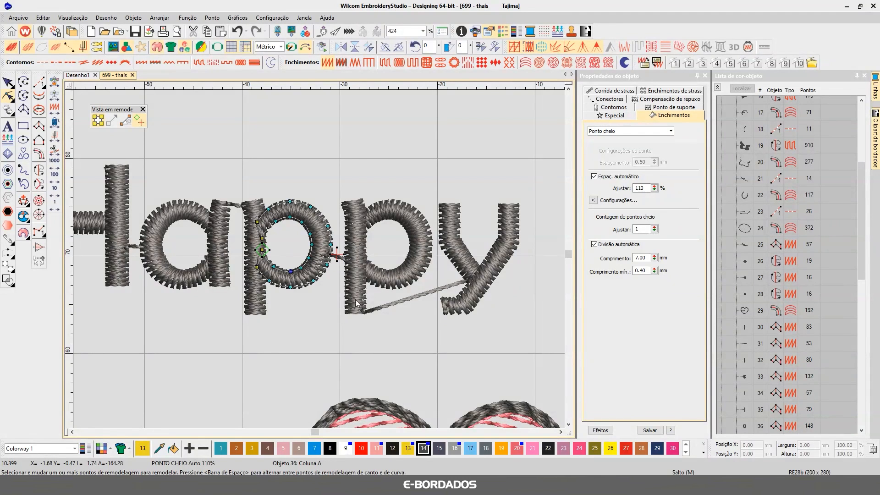
key(Escape)
key(Escape)
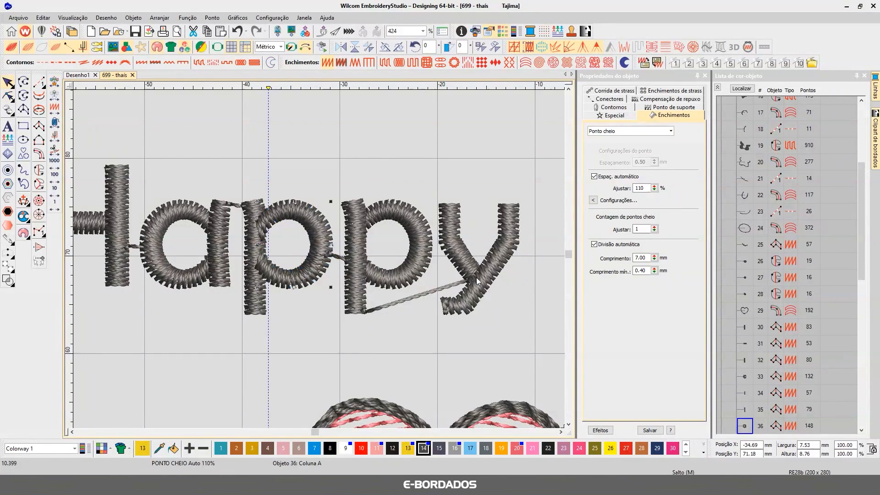
- Move the second p's stem ahead of its bowl in the stitching sequence
click(400, 275)
scroll(780, 257, down, 4)
click(751, 255)
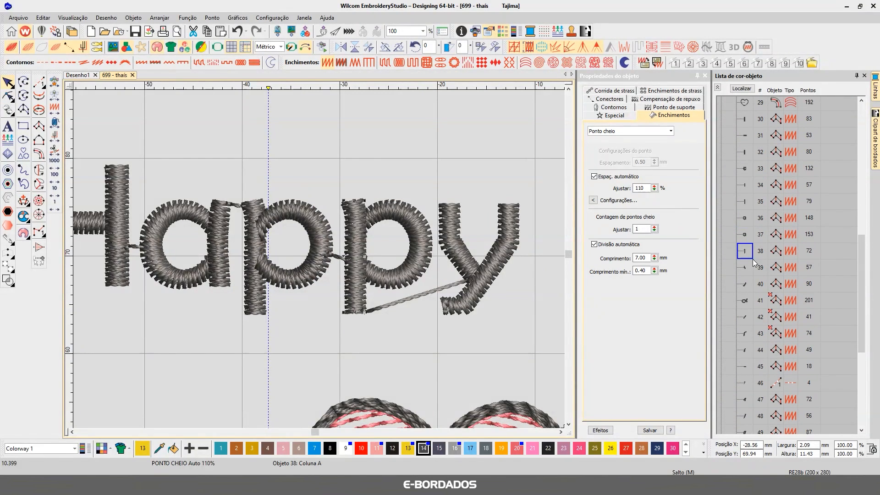
drag(748, 248, 743, 225)
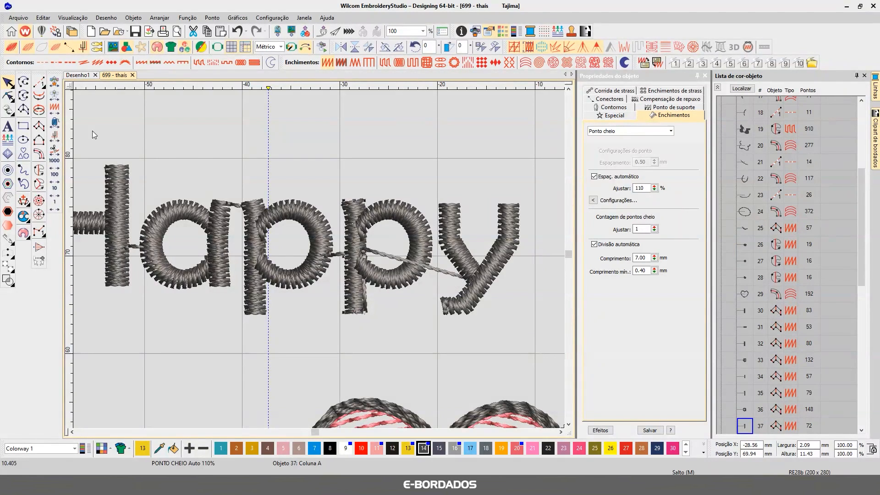
- Set the second p's stem to start facing the first p and end beside its bowl, and the bowl to end facing the y
click(7, 96)
drag(361, 249, 345, 252)
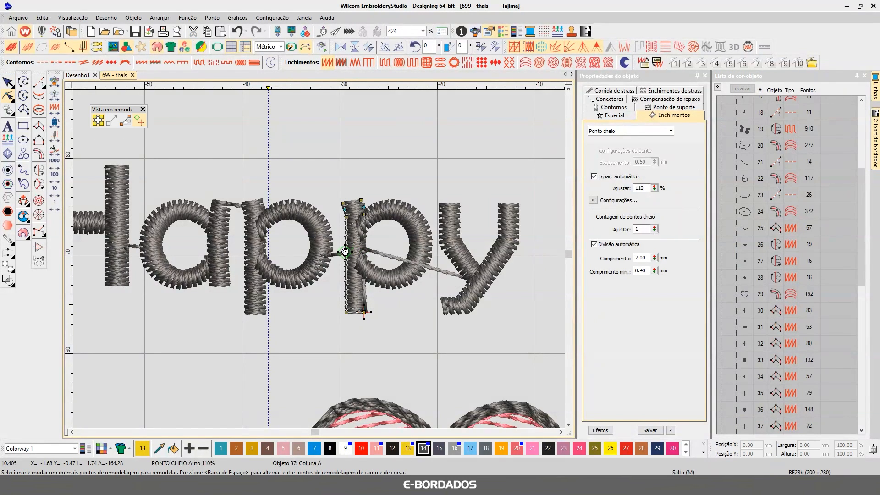
drag(364, 312, 365, 262)
click(392, 281)
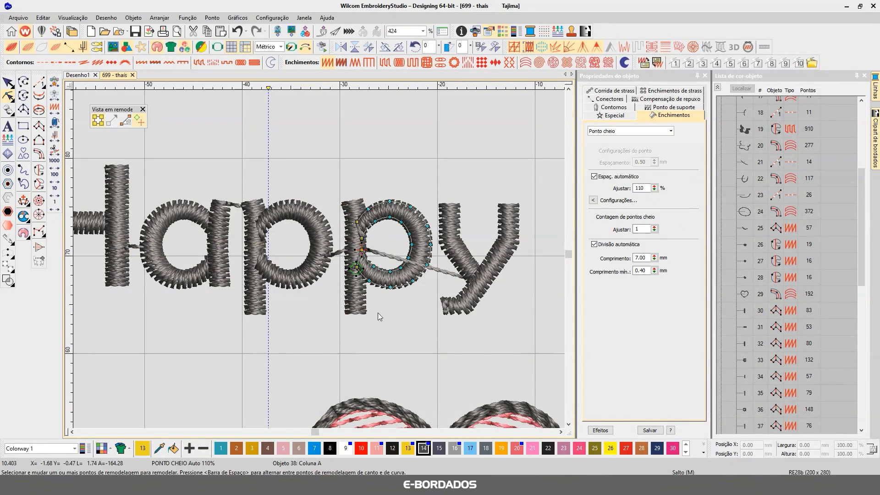
drag(357, 270, 356, 263)
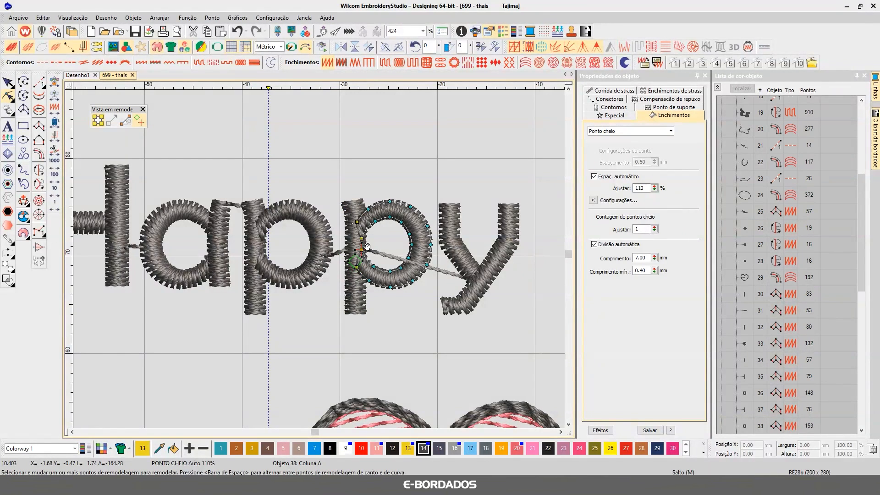
drag(444, 253, 437, 229)
click(8, 82)
- Set the y's short arm to start on its outer edge facing the second p's bowl
click(445, 224)
scroll(804, 320, down, 2)
scroll(805, 320, down, 3)
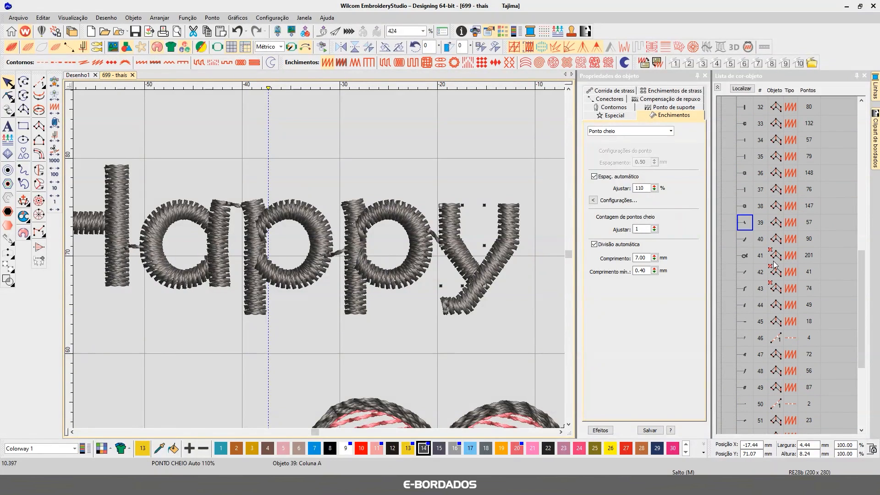
click(746, 210)
click(747, 224)
click(7, 96)
drag(471, 287, 438, 229)
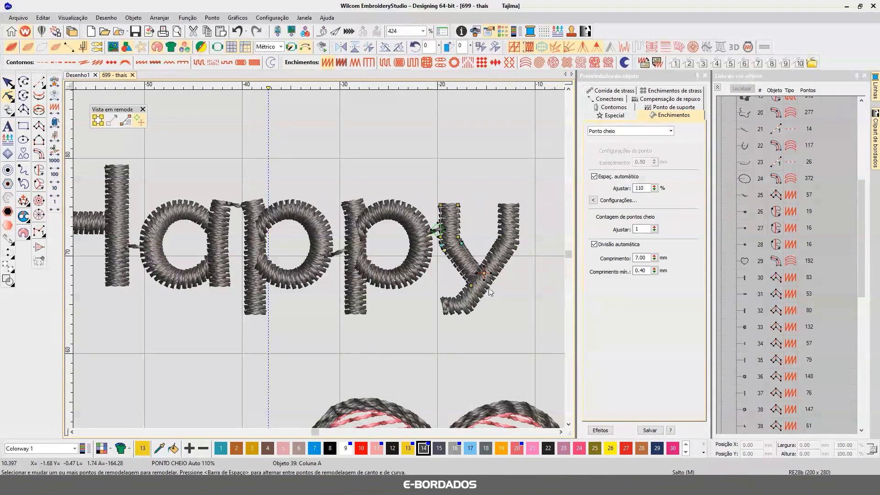
click(7, 82)
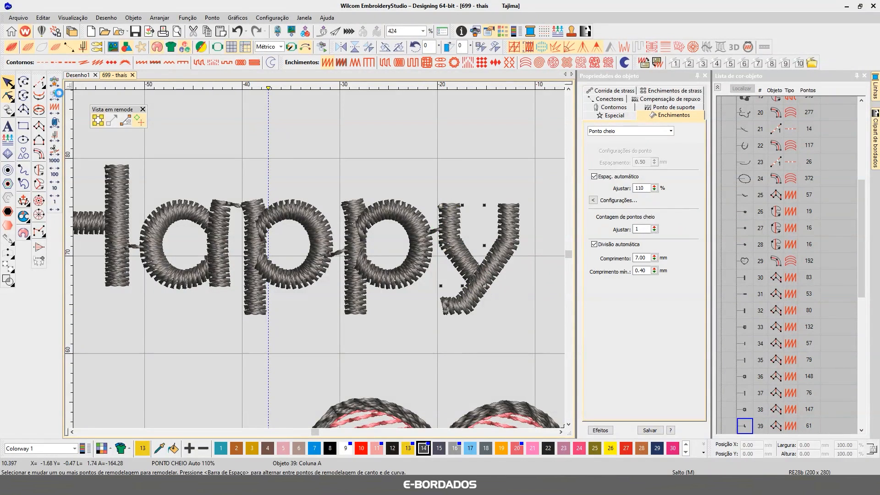
click(341, 150)
- Examine the connecting threads between the letters of "Happy" from close up and in the whole design
scroll(342, 205, down, 3)
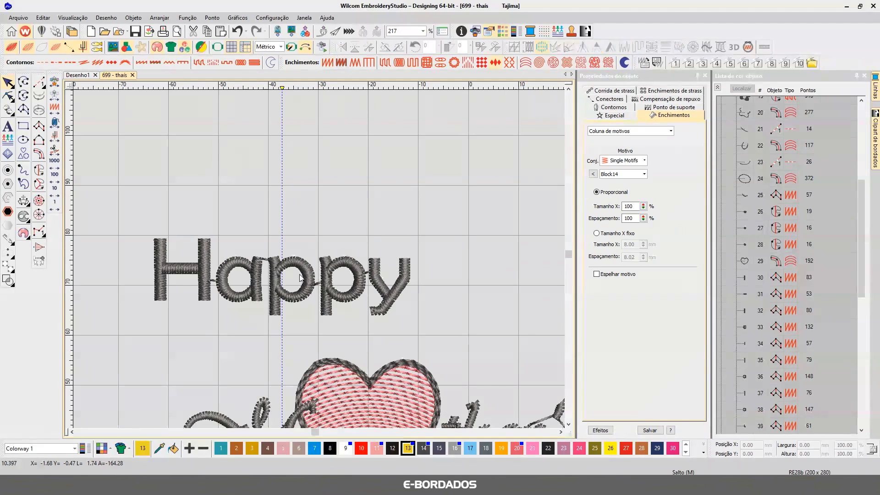
scroll(431, 341, up, 2)
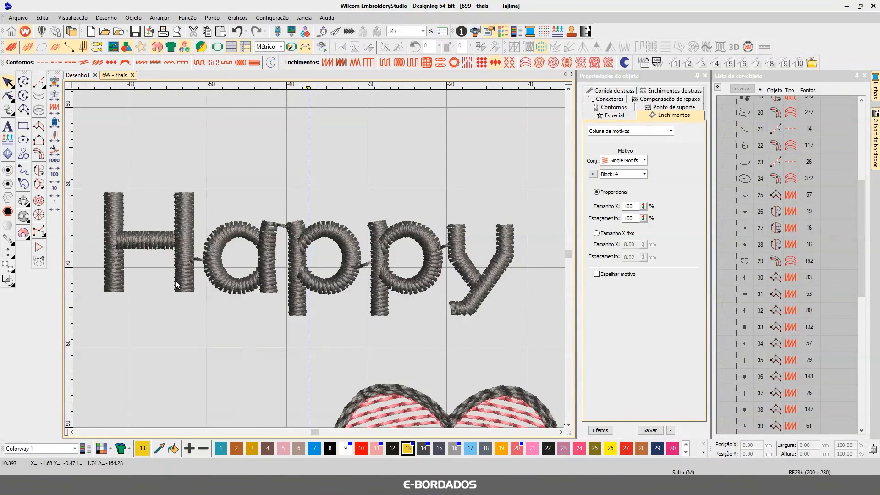
scroll(318, 257, up, 1)
scroll(319, 258, down, 2)
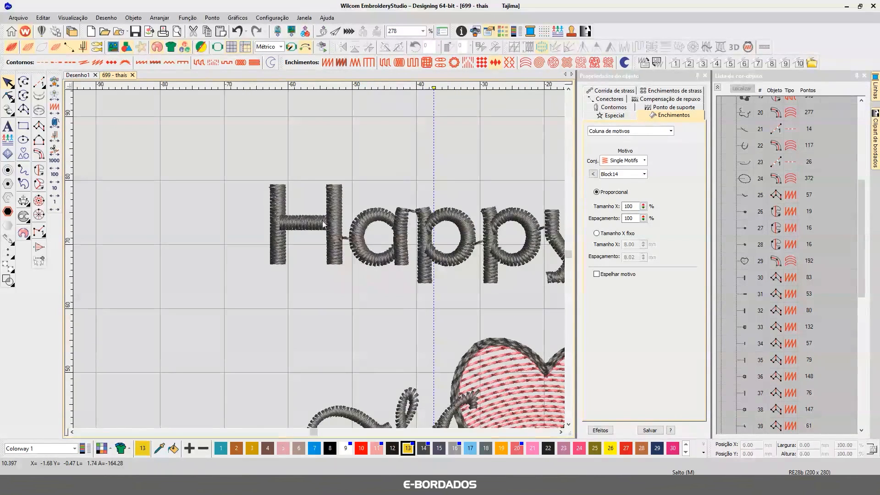
scroll(319, 260, up, 1)
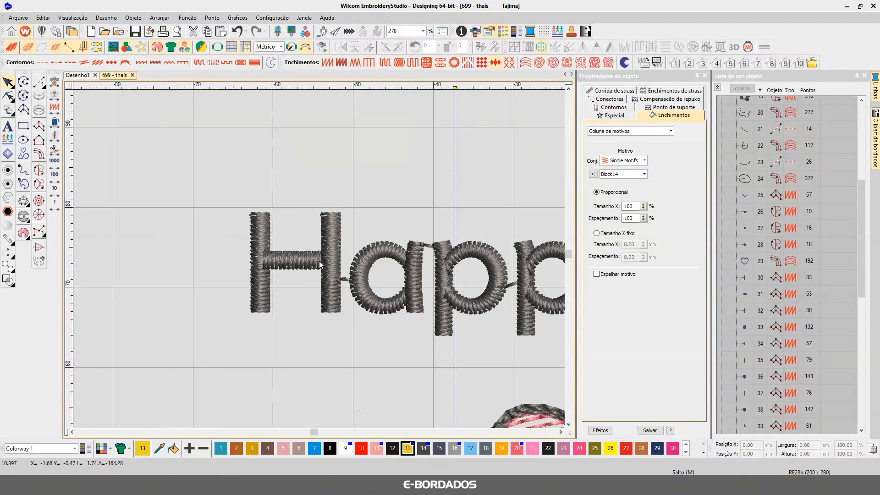
scroll(321, 260, down, 1)
scroll(319, 259, down, 2)
scroll(319, 259, up, 1)
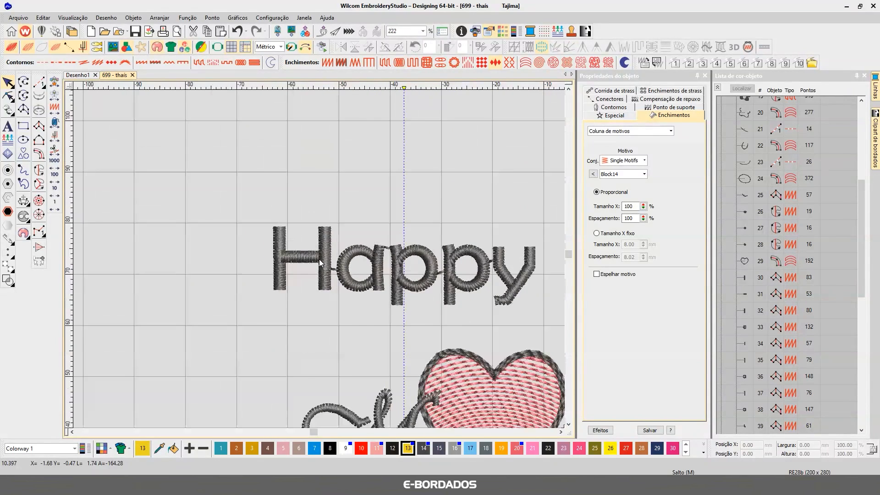
scroll(323, 257, up, 4)
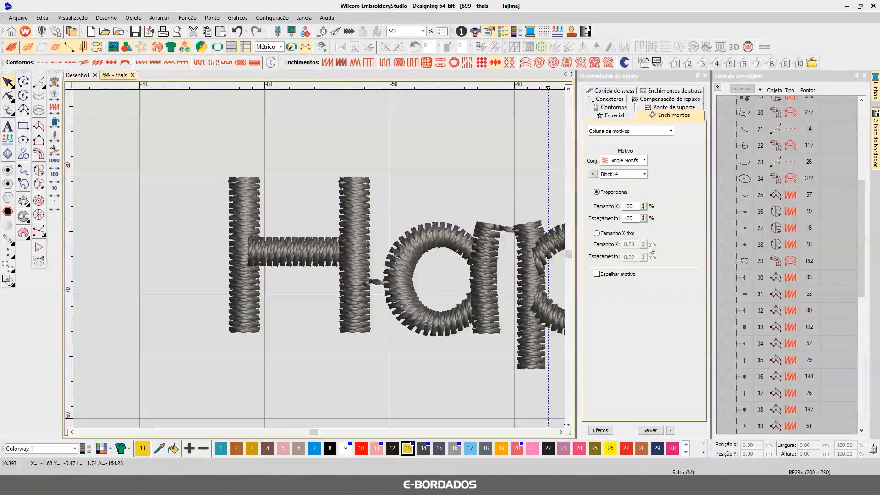
scroll(496, 161, down, 5)
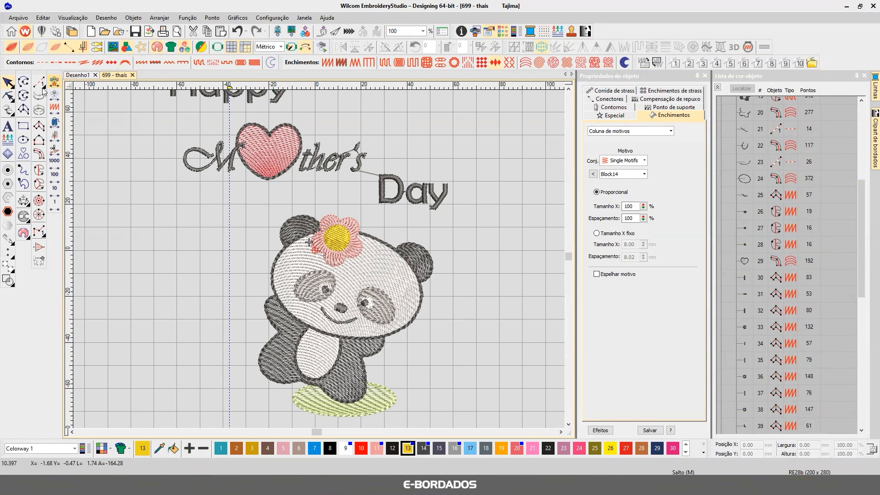
key(ctrl+a)
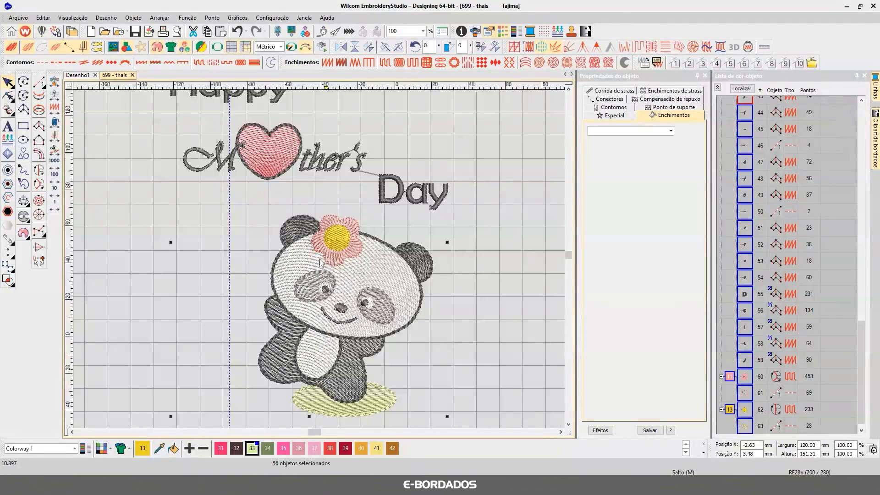
scroll(367, 312, down, 3)
key(Escape)
- Examine the connecting threads in "Happy" and between "Mother's" and "Day"
scroll(314, 224, up, 6)
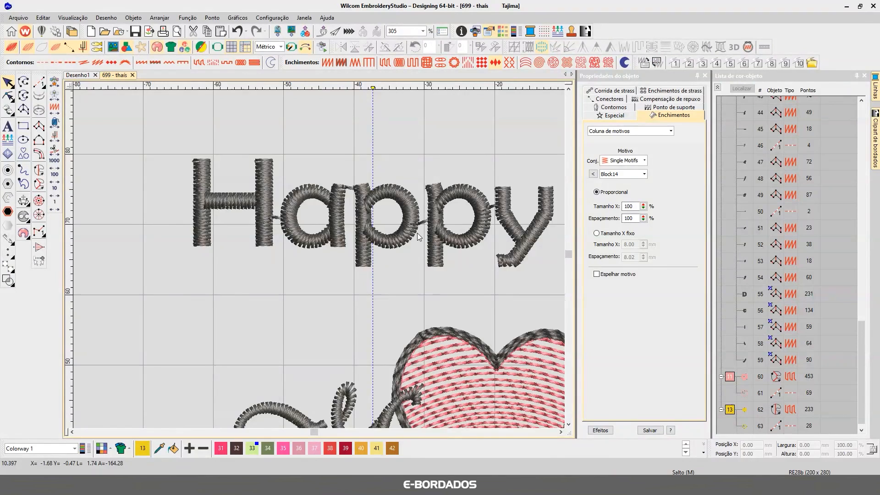
scroll(417, 233, down, 2)
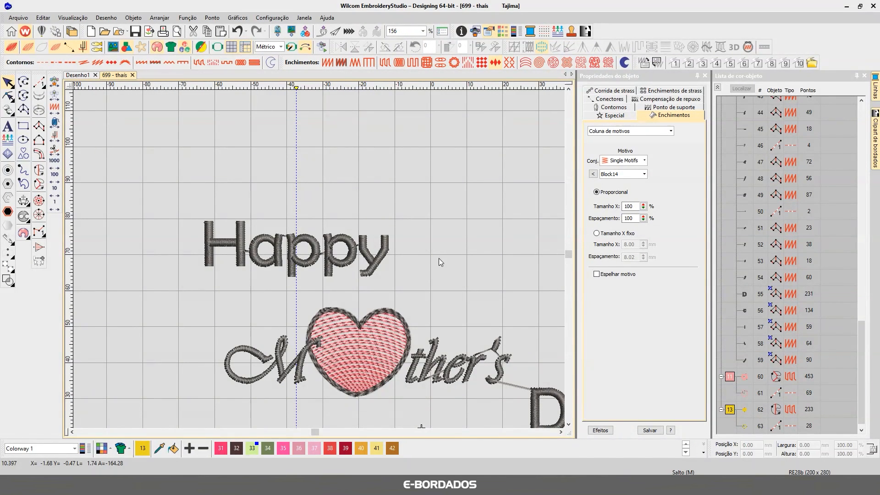
scroll(427, 254, down, 1)
scroll(319, 257, up, 2)
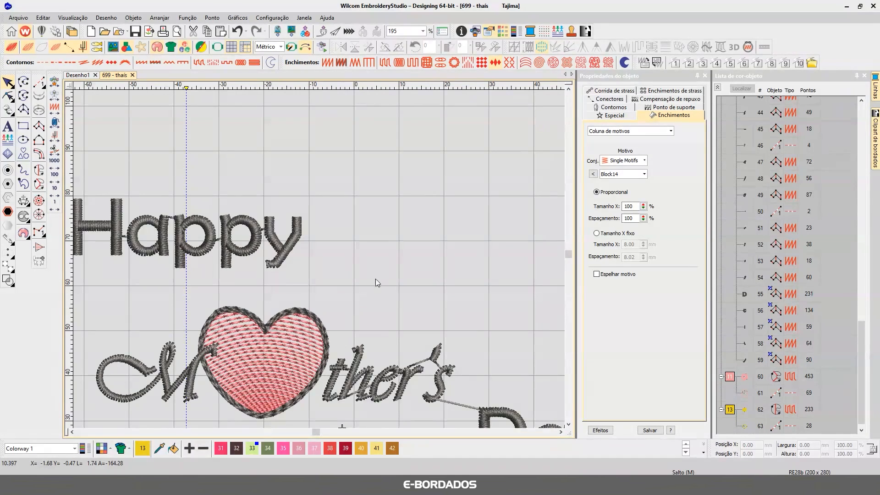
scroll(365, 298, down, 2)
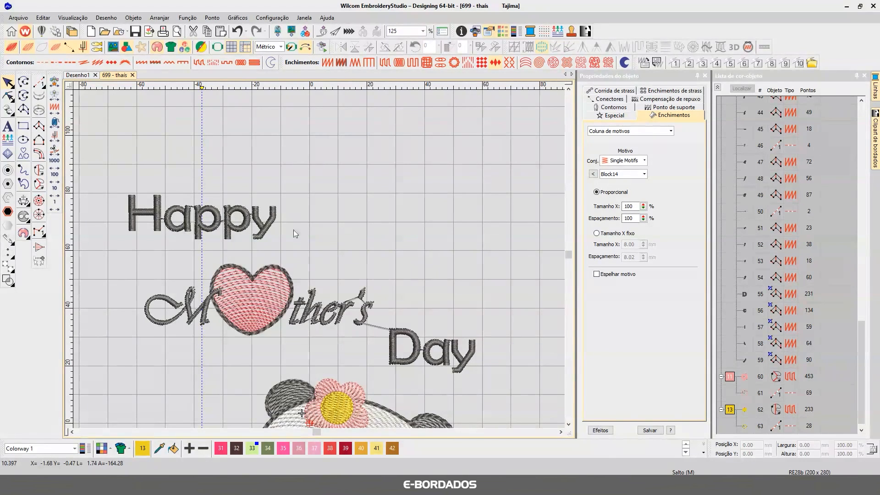
scroll(335, 243, down, 5)
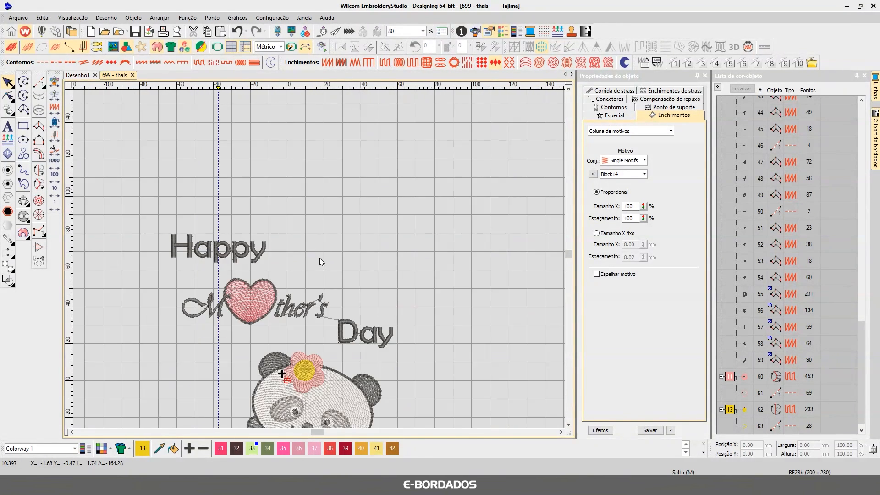
scroll(319, 259, up, 6)
scroll(319, 260, up, 2)
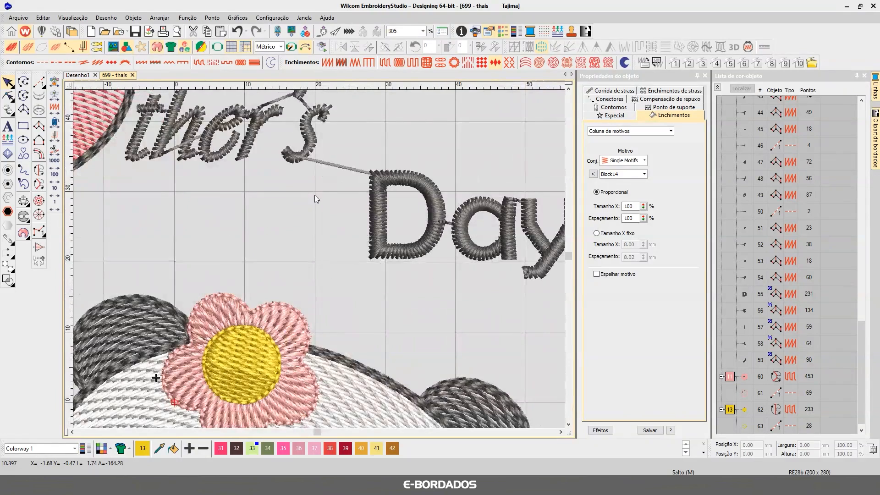
scroll(314, 195, down, 1)
click(311, 234)
click(403, 201)
scroll(382, 221, down, 2)
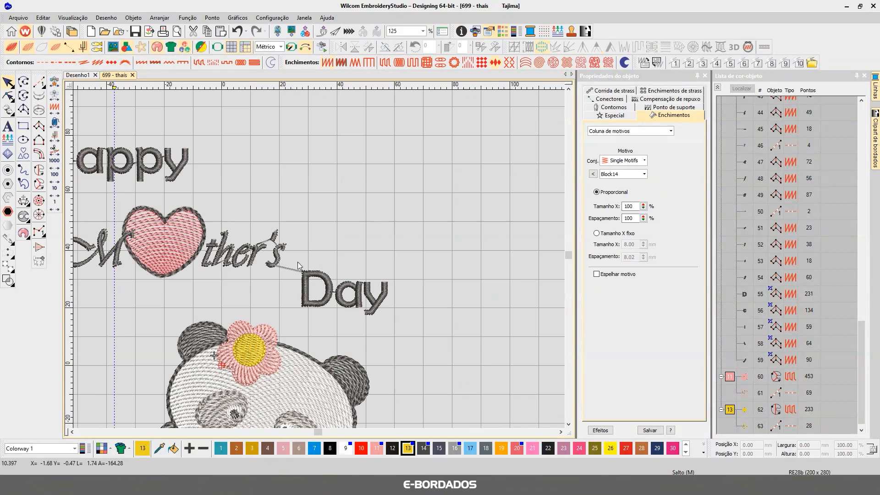
- Set the connectors of the "ther's" and "Day" lettering objects to trim after if the next connector is longer than 4 mm
click(279, 256)
drag(416, 325, 193, 216)
click(478, 176)
drag(449, 320, 439, 316)
drag(235, 229, 195, 207)
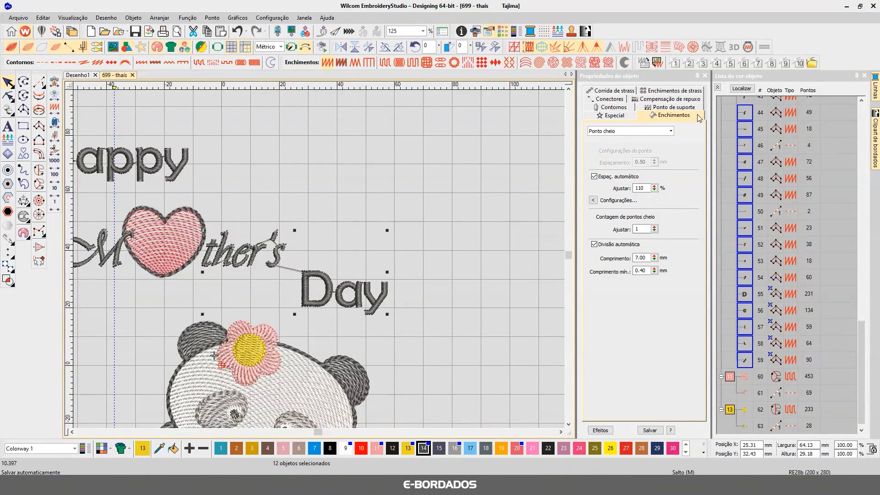
click(614, 99)
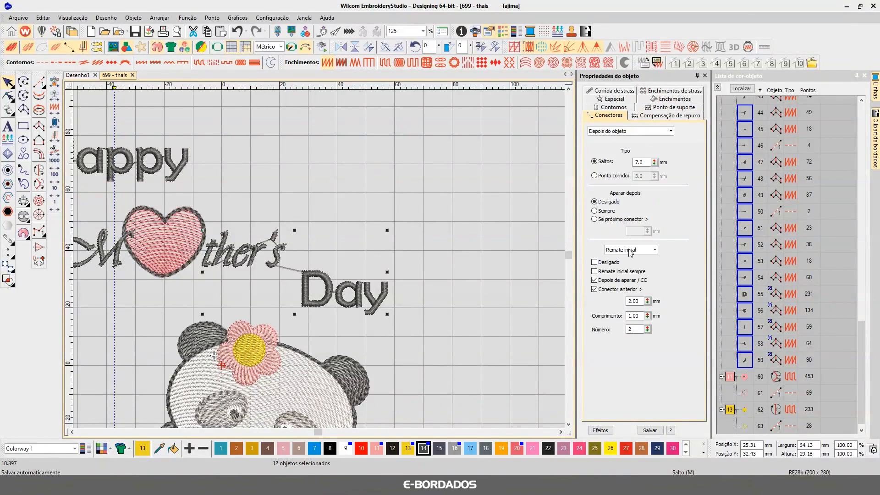
click(607, 211)
click(614, 220)
text(4)
key(Return)
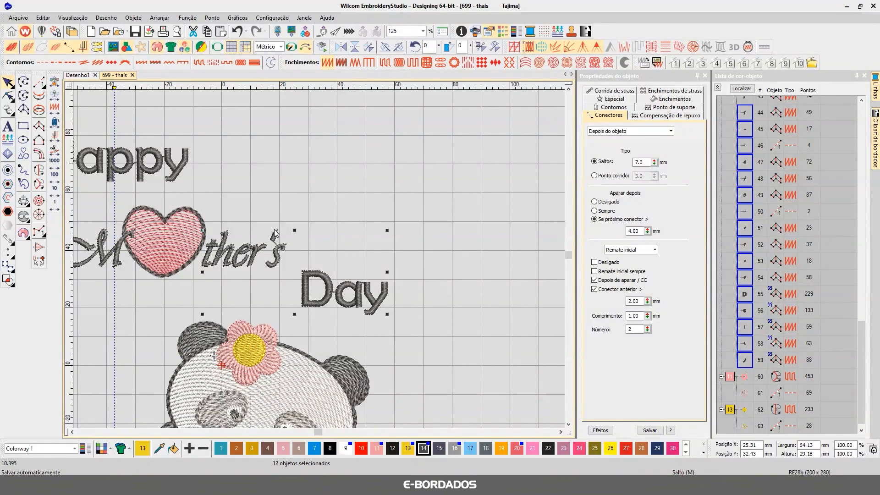
click(450, 300)
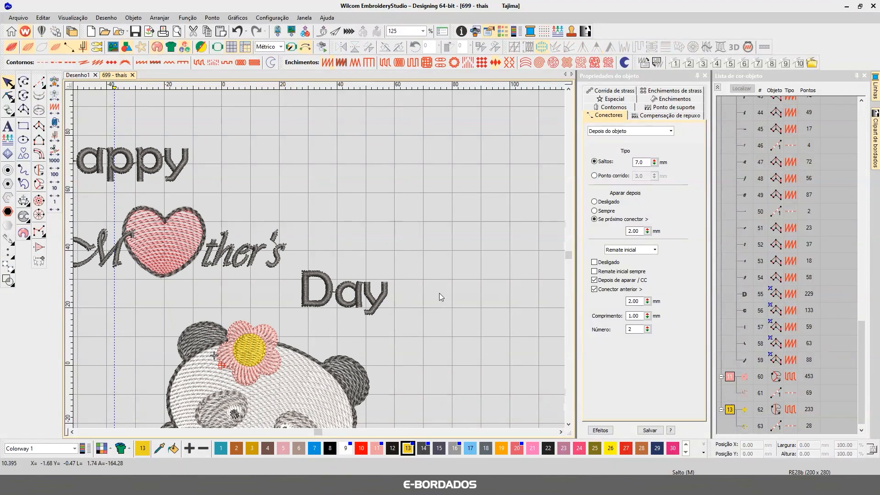
- Check the trims and connectors of the lettering and panda by switching between the realistic and plain stitch views
key(t)
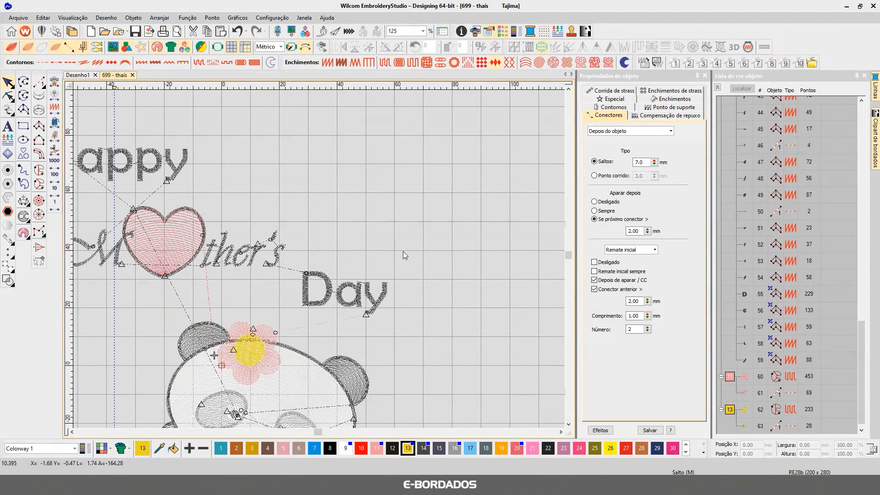
key(t)
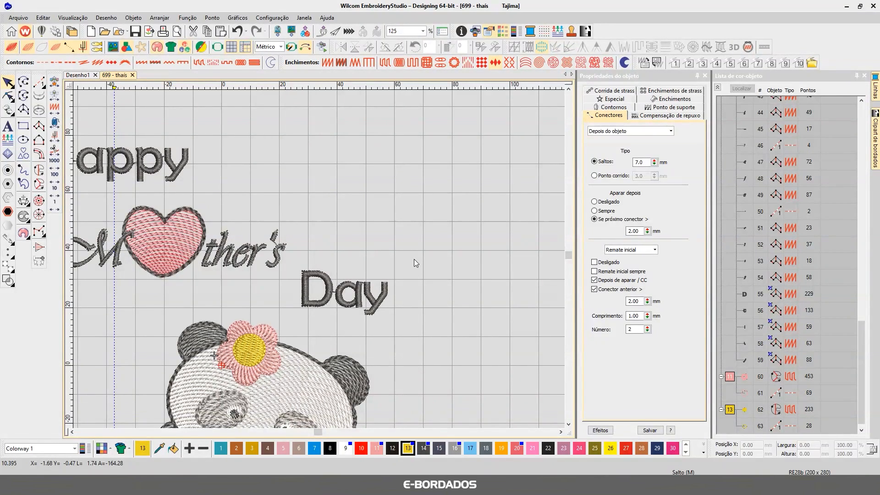
click(569, 425)
click(569, 424)
click(569, 425)
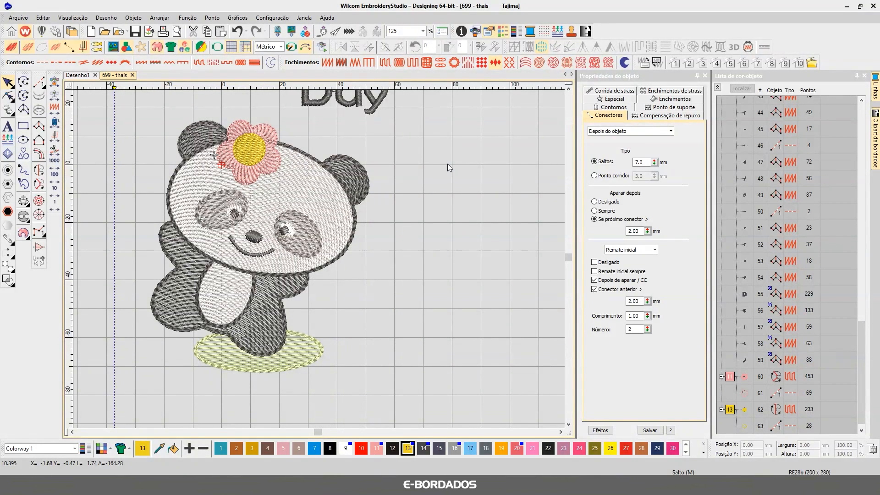
click(568, 89)
click(569, 89)
click(568, 89)
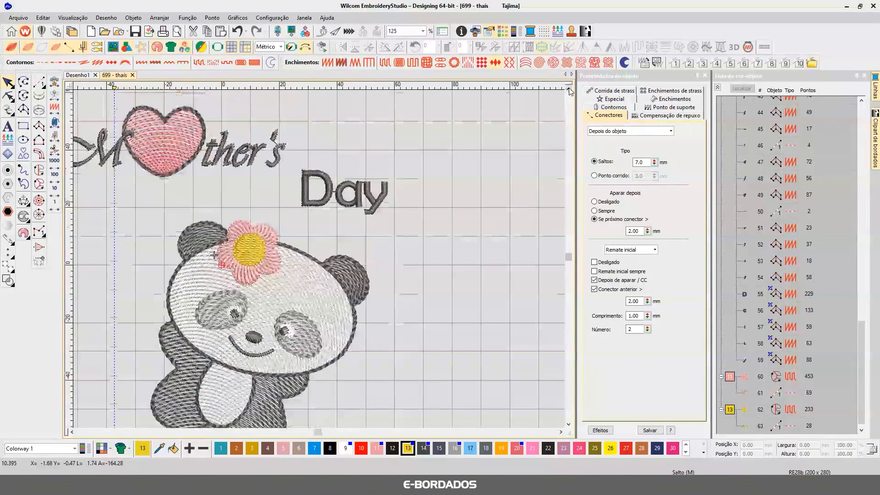
key(ctrl+a)
key(t)
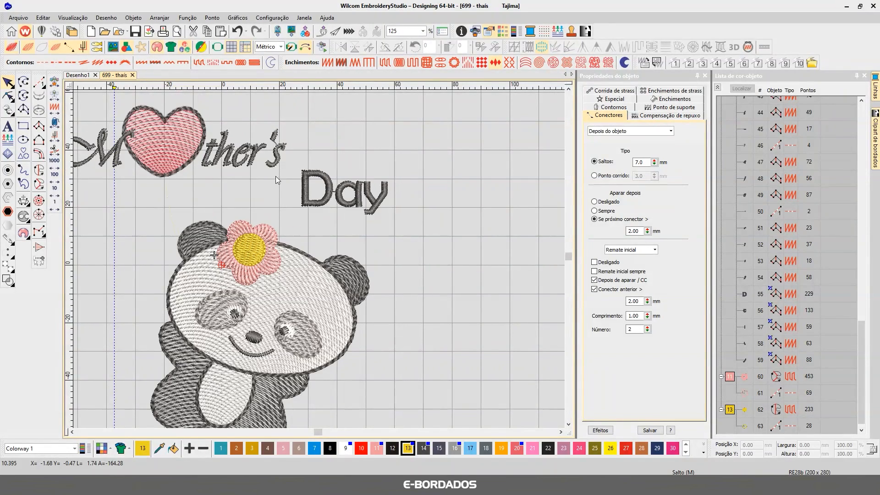
key(t)
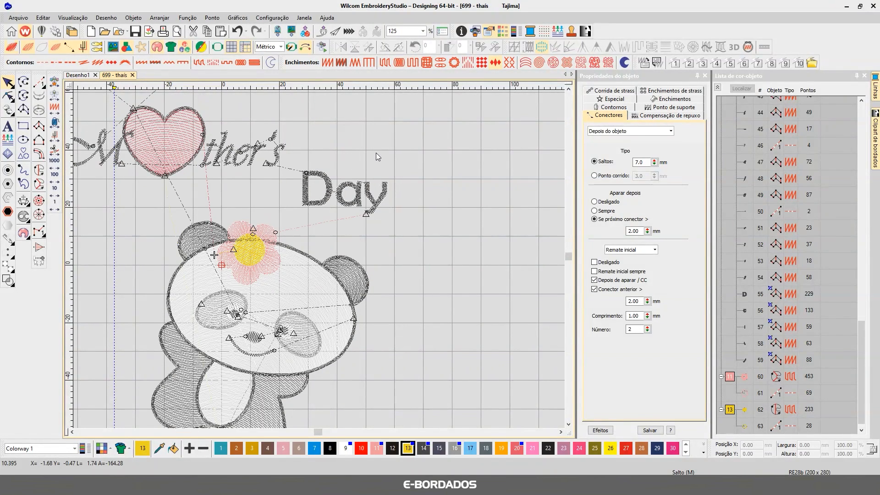
key(t)
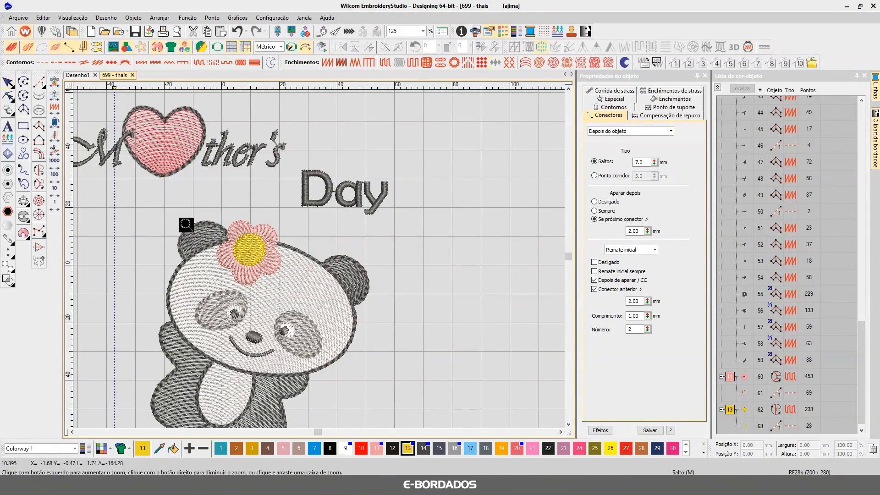
- Show the panda's eyes as plain stitches and display the fill settings of the pupil in the eye below the uncovered ear
scroll(335, 316, up, 8)
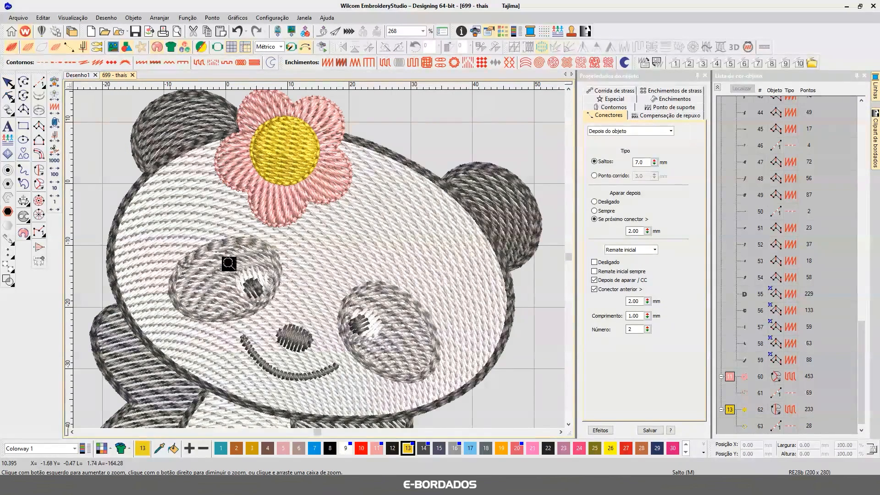
scroll(298, 338, up, 10)
key(t)
click(462, 288)
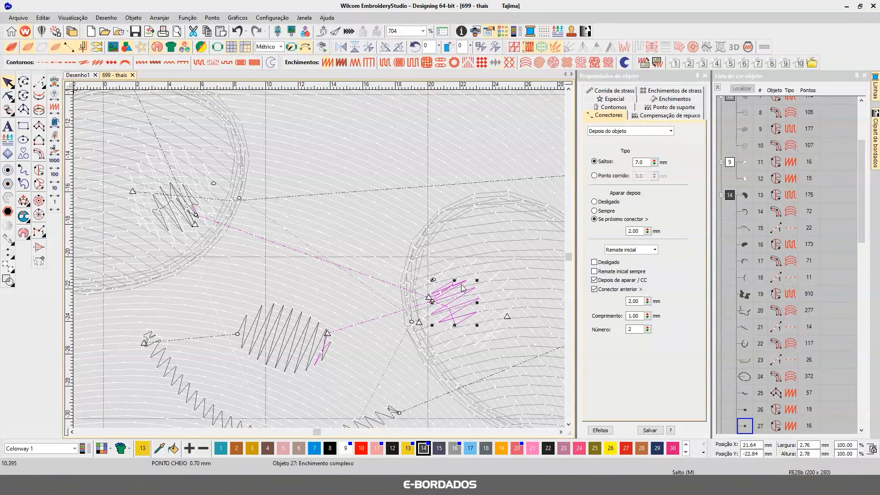
click(651, 100)
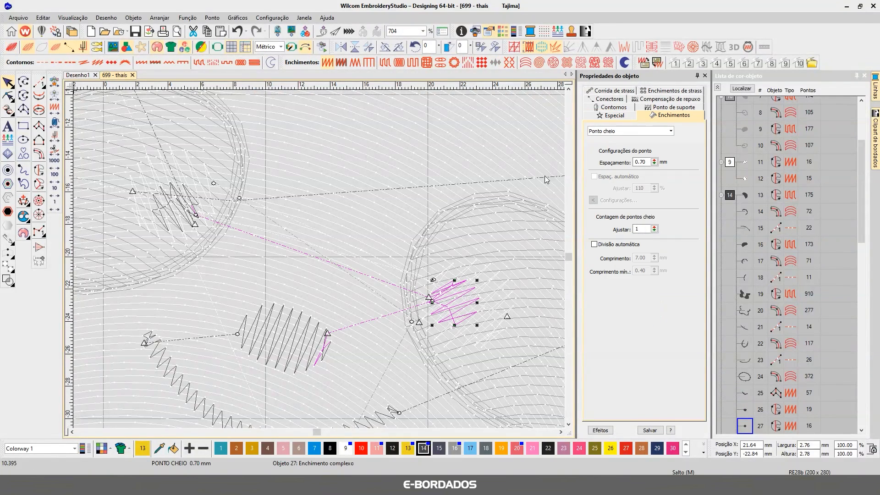
- Inspect the fill settings of the white eye circle, the other eye's pupil and its eye patch, switching between realistic and plain stitches
click(474, 279)
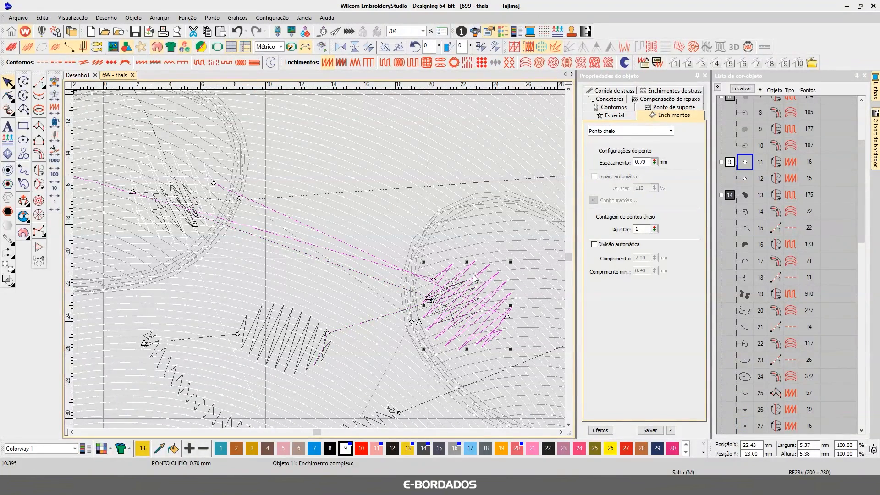
key(t)
click(198, 179)
key(t)
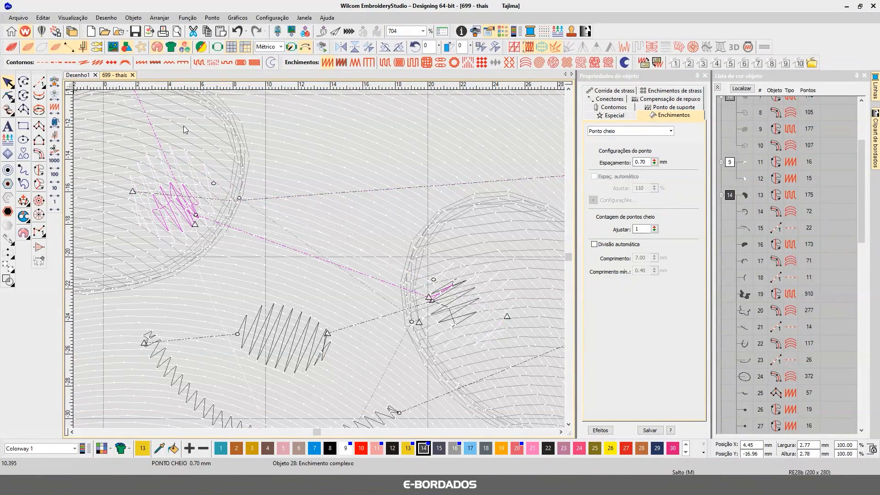
click(226, 196)
key(t)
scroll(275, 239, down, 5)
key(t)
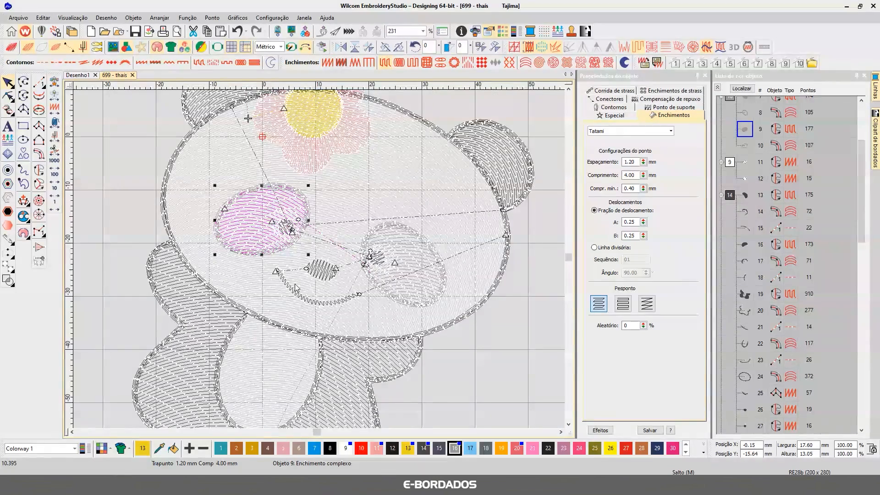
- Inspect the fill settings of the panda's white belly in realistic and plain stitch views, then clear the selection and show the whole design
click(570, 426)
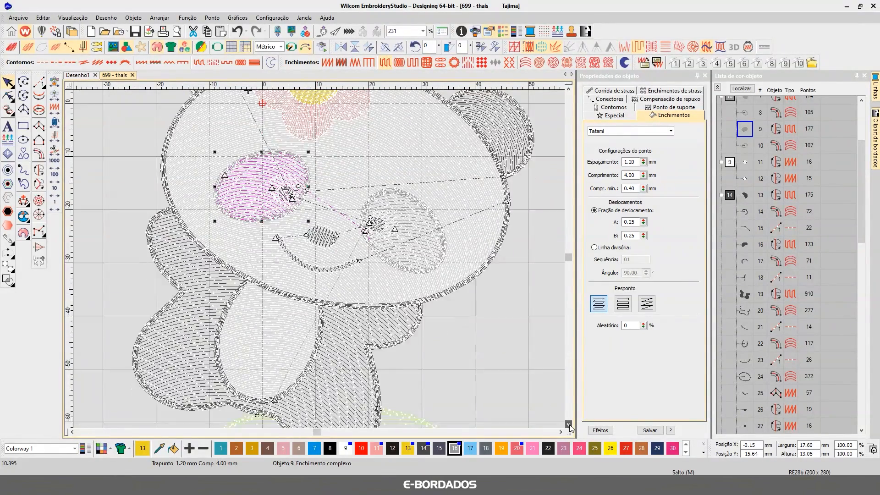
click(570, 426)
click(570, 426)
click(570, 426)
click(282, 238)
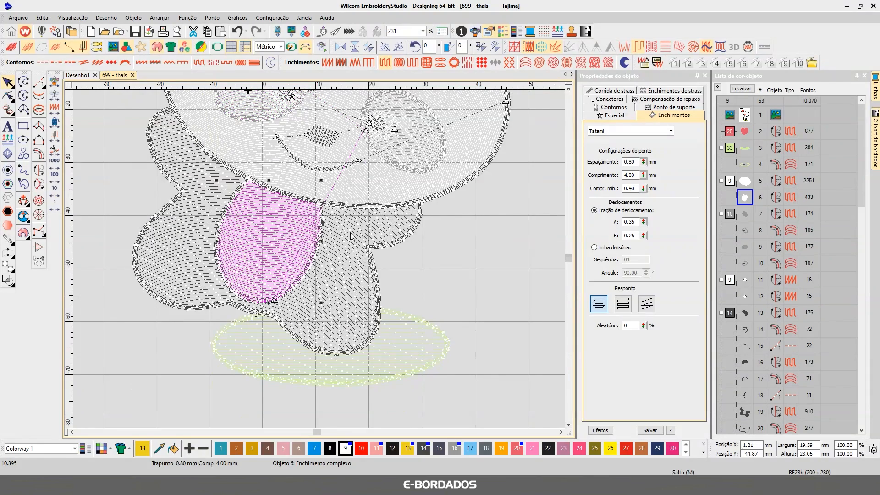
key(t)
key(t)
click(515, 196)
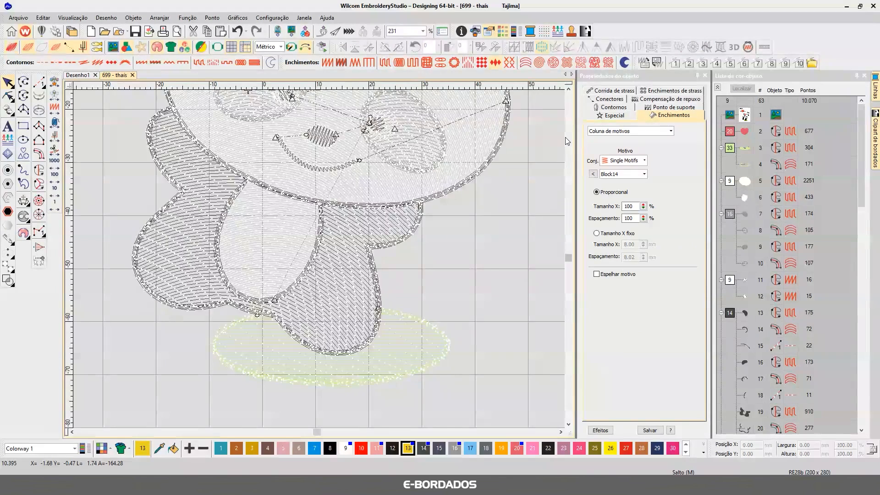
key(0)
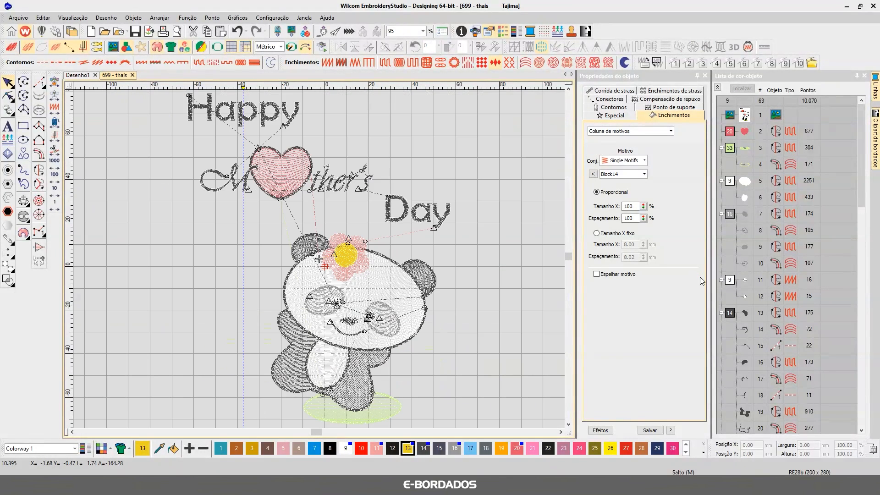